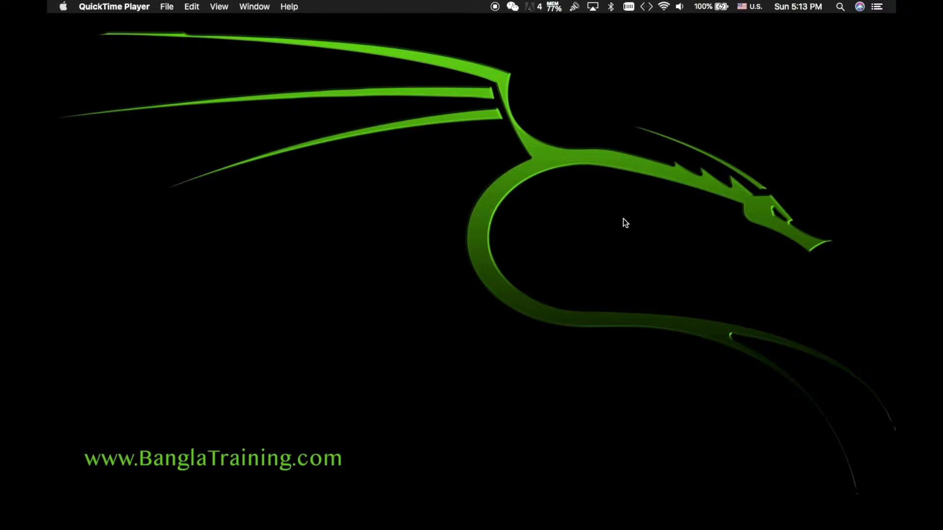
# In Firefox, look over the MAMP & MAMP PRO and WampServer sites in their tabs
pyautogui.moveTo(547, 528)
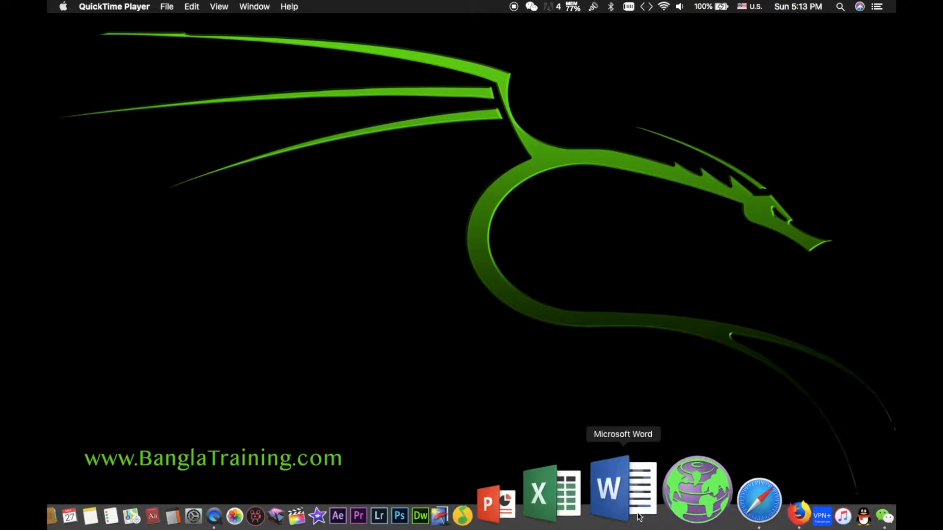
pyautogui.click(693, 506)
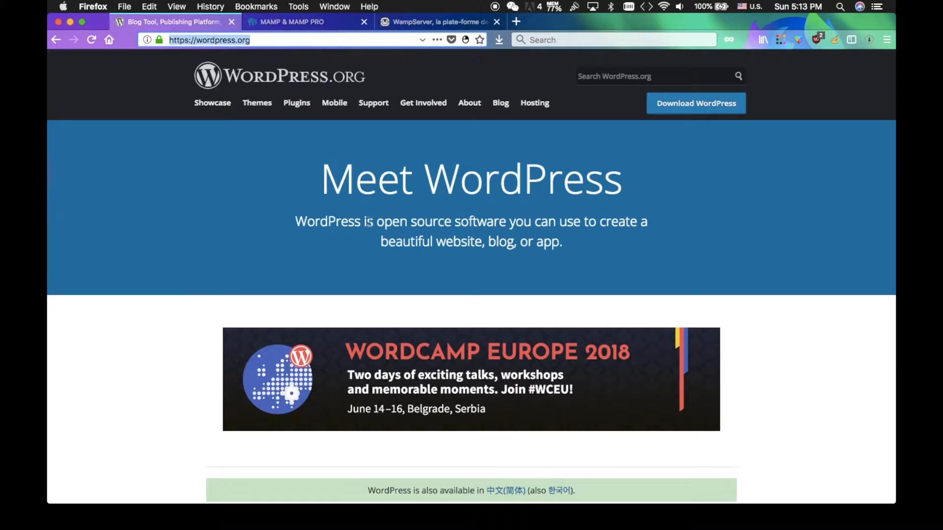
pyautogui.click(294, 23)
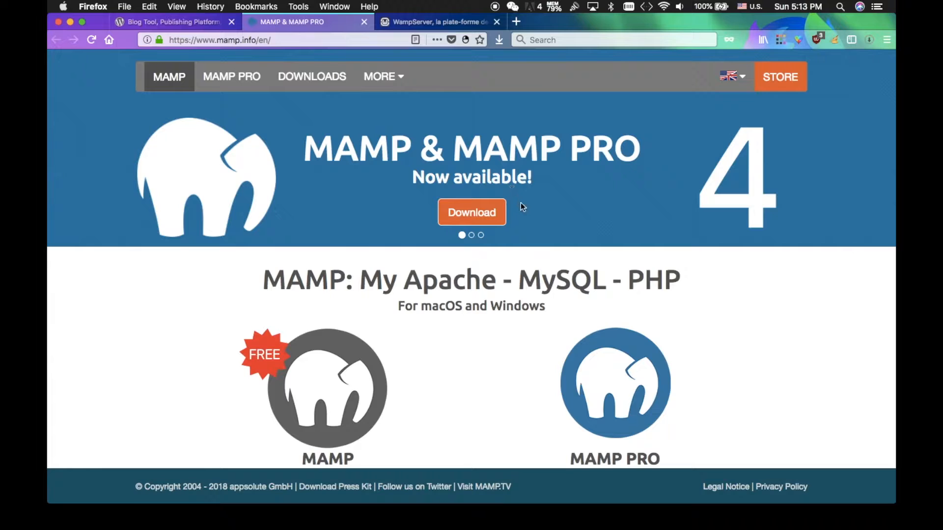
pyautogui.scroll(-5, 509, 382)
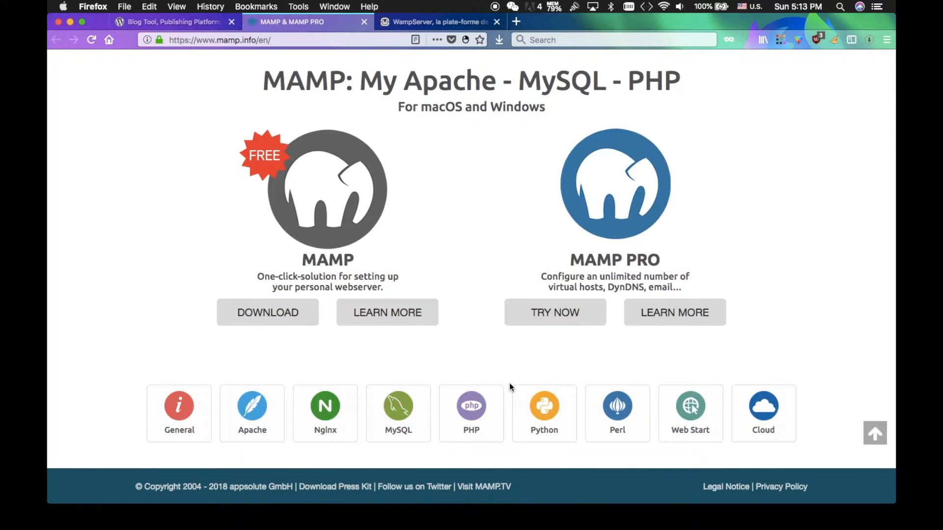
pyautogui.scroll(4, 510, 383)
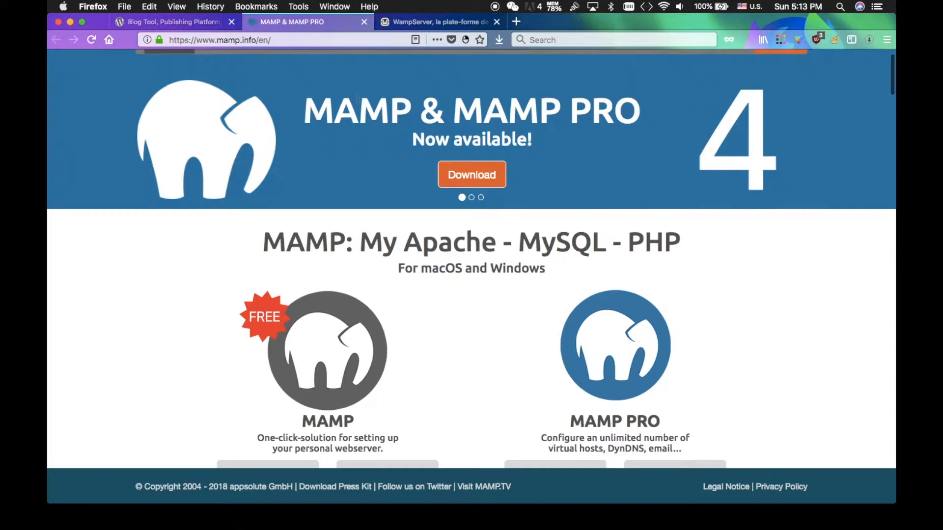
pyautogui.click(435, 23)
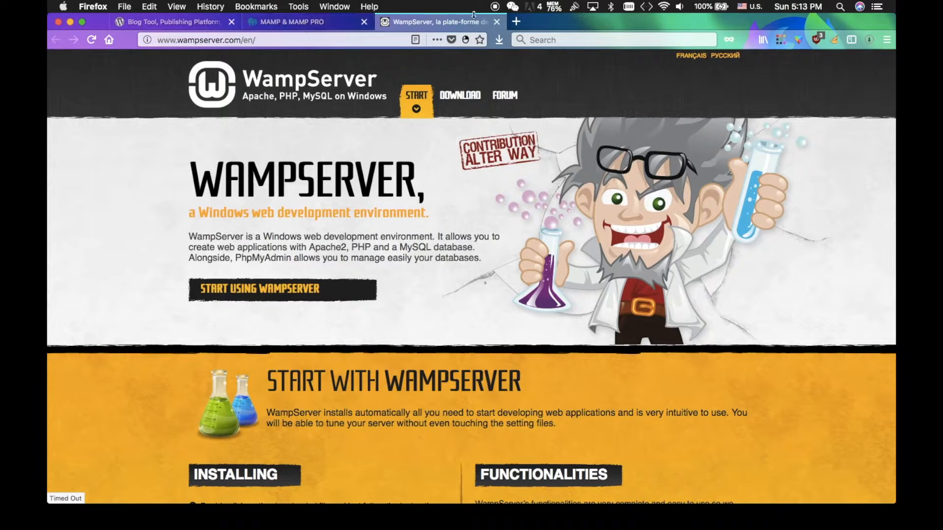
# Search Bing for xampp in a new tab, then bring up Launchpad's app grid
pyautogui.click(518, 22)
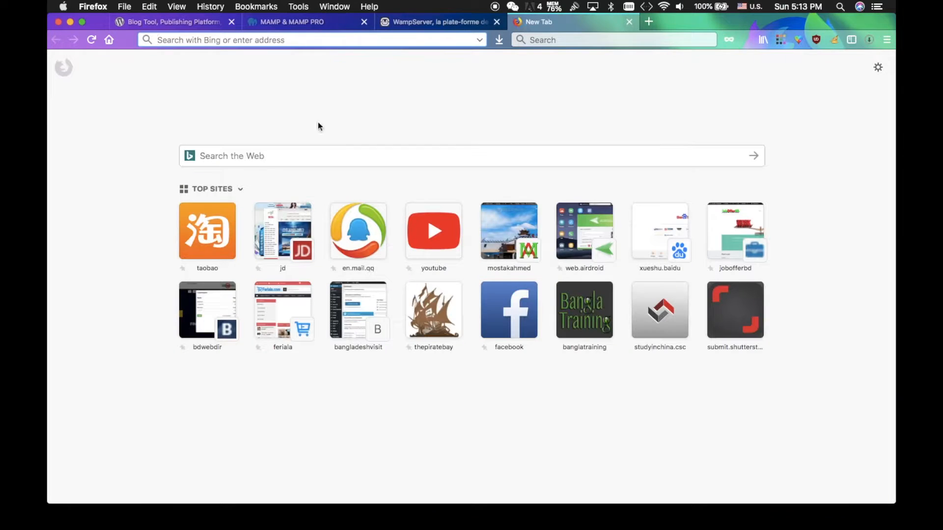
pyautogui.write('xap')
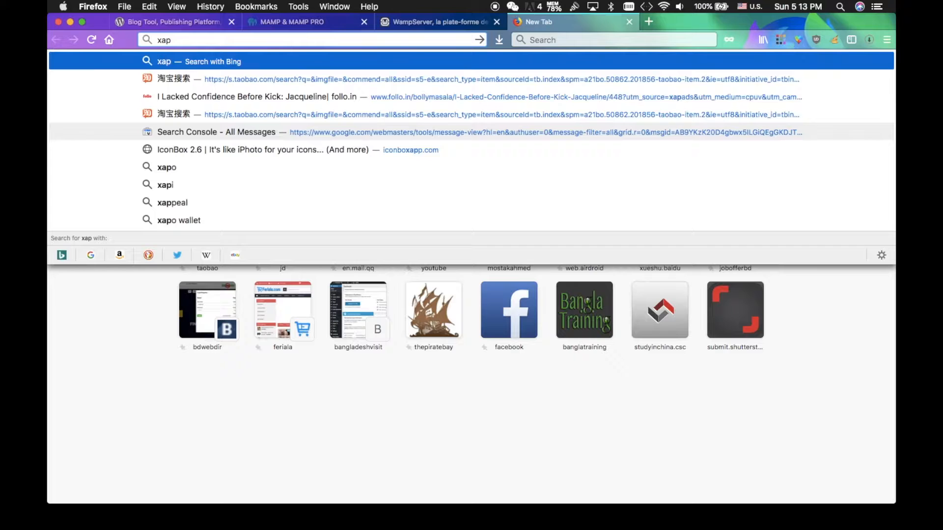
pyautogui.press('BackSpace')
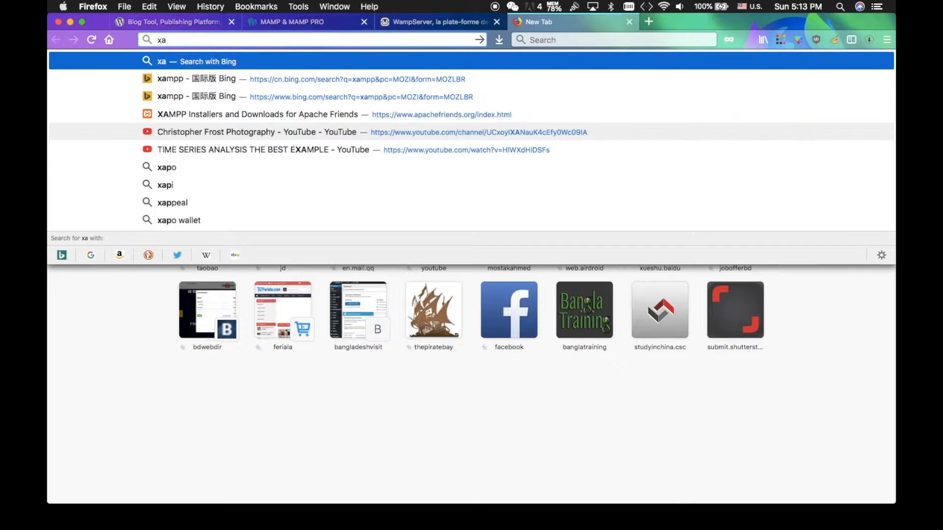
pyautogui.write('mpp')
pyautogui.press('Return')
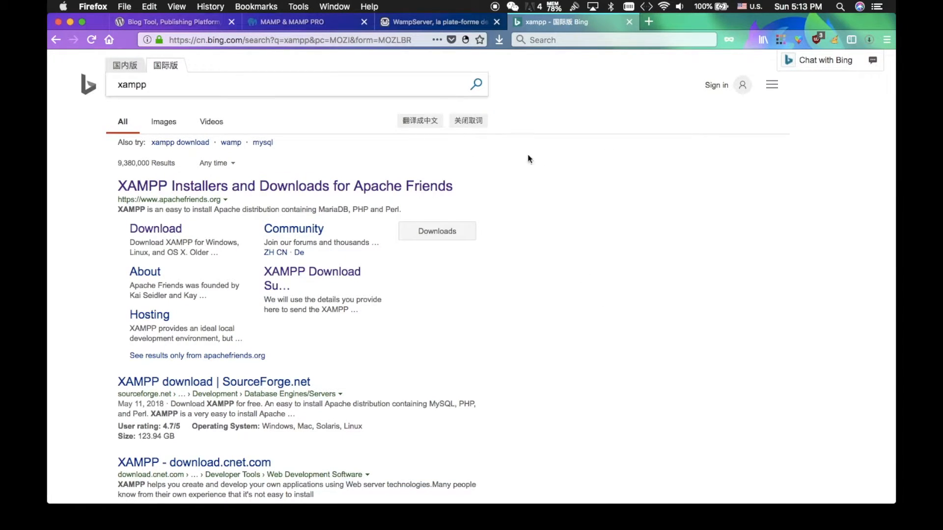
pyautogui.press('F4')
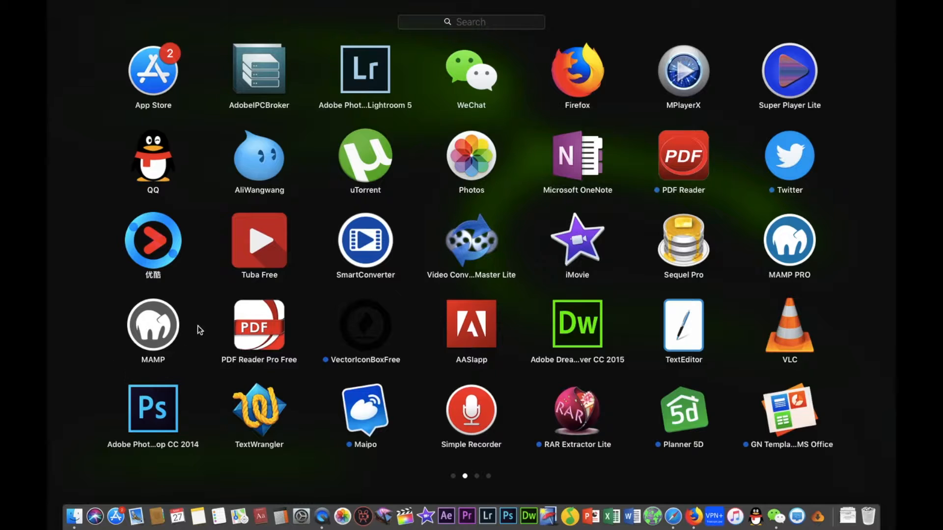
# Launch MAMP, check its start page MySQL settings, and open the localhost web root via My Website
pyautogui.click(153, 319)
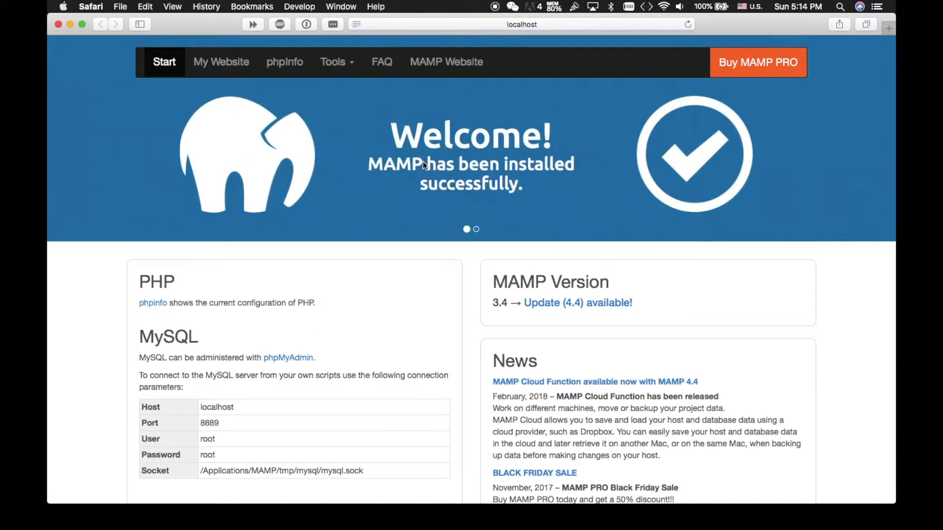
pyautogui.scroll(-5, 308, 337)
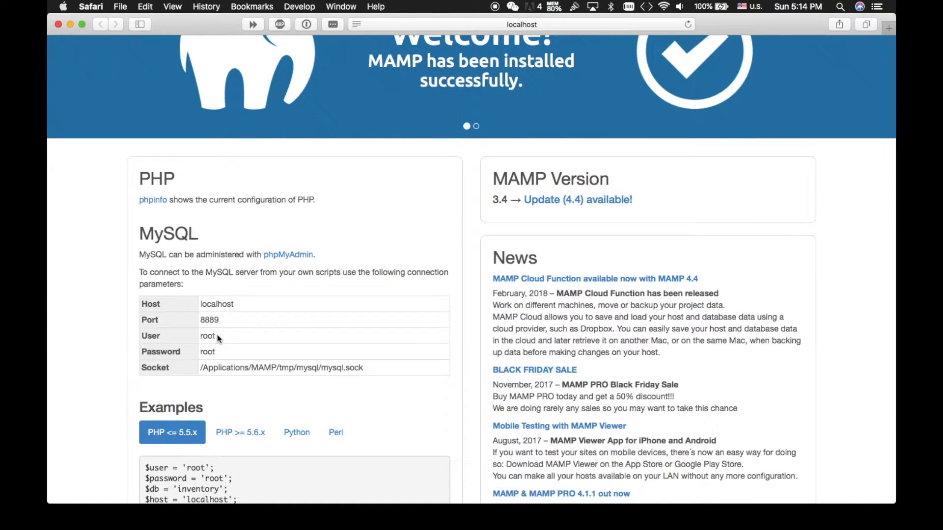
pyautogui.click(200, 335)
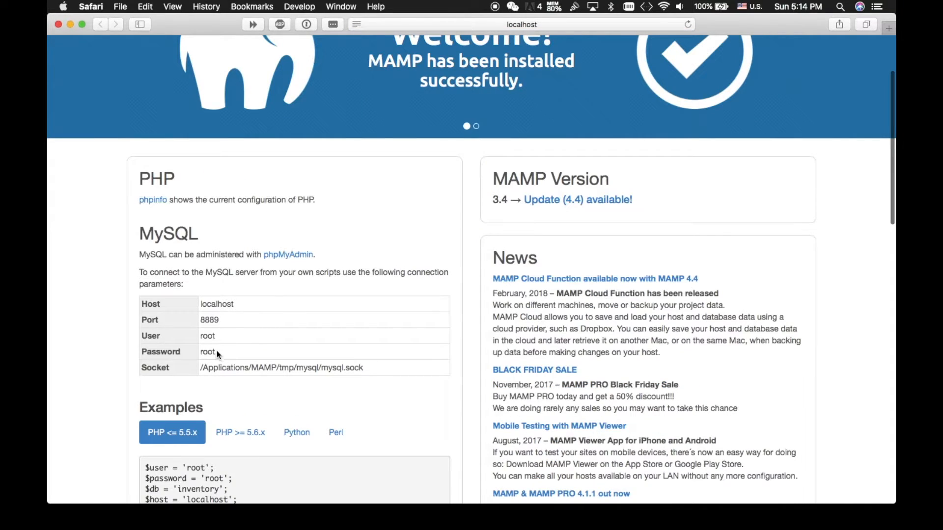
pyautogui.click(202, 351)
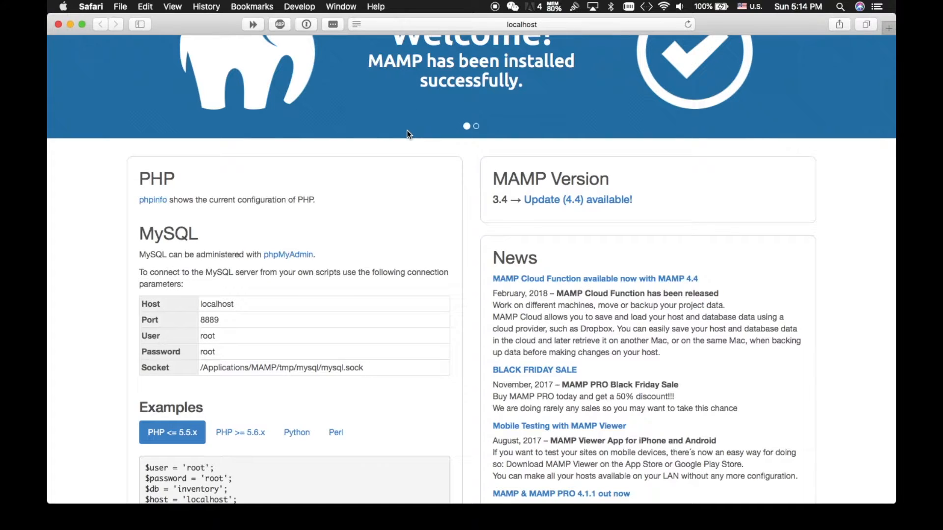
pyautogui.scroll(3, 407, 130)
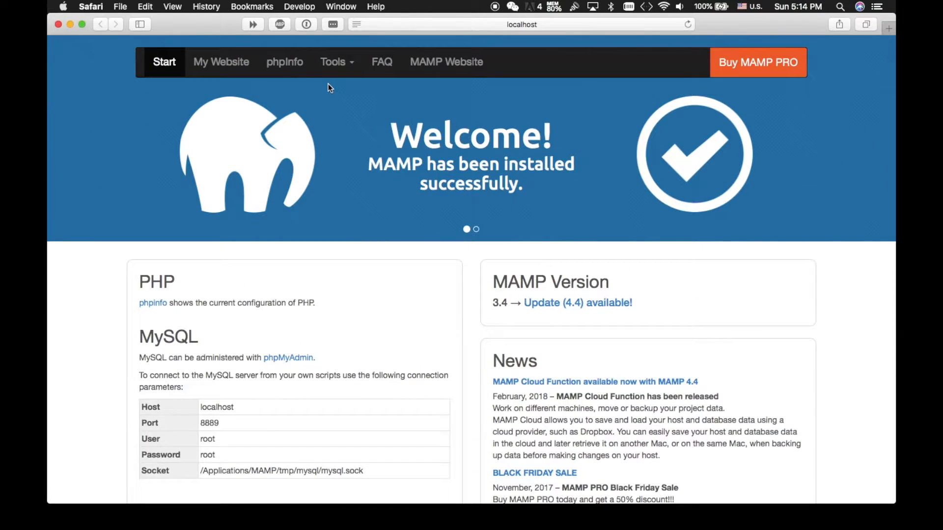
pyautogui.click(224, 64)
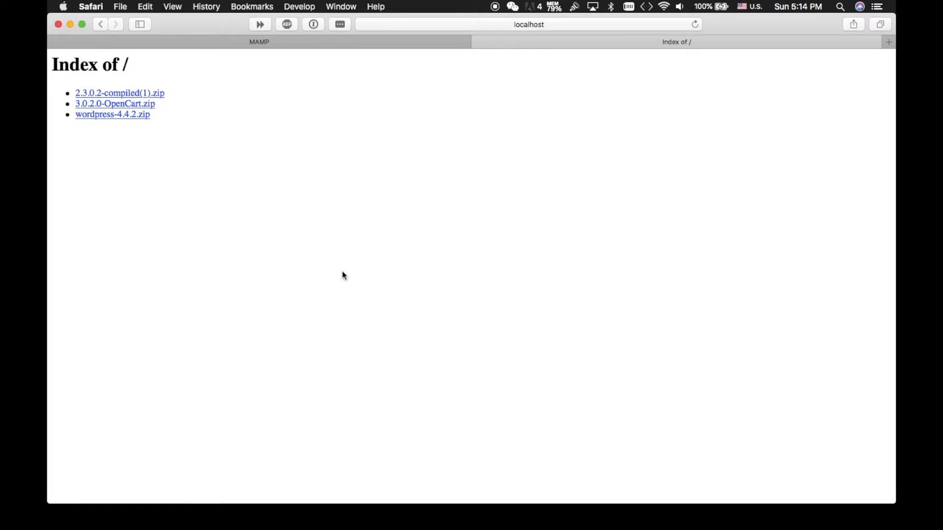
# Return to the WordPress.org tab in Firefox and go to the Download WordPress page
pyautogui.hotkey('ctrl', 'Left')
pyautogui.hotkey('ctrl', 'Right')
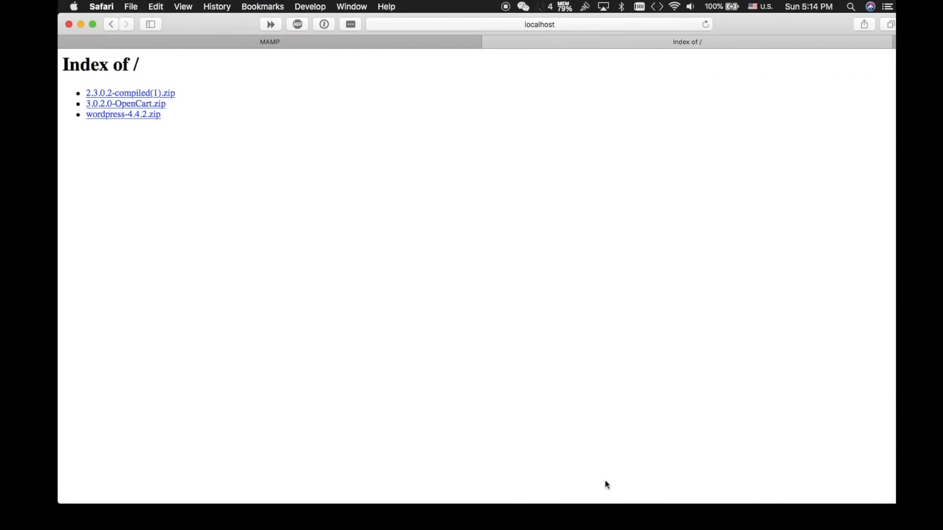
pyautogui.click(677, 500)
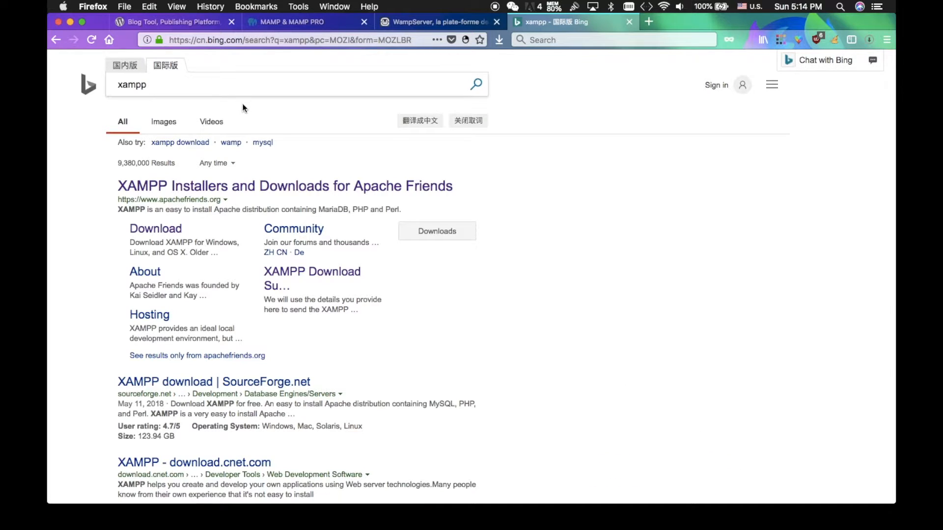
pyautogui.click(189, 22)
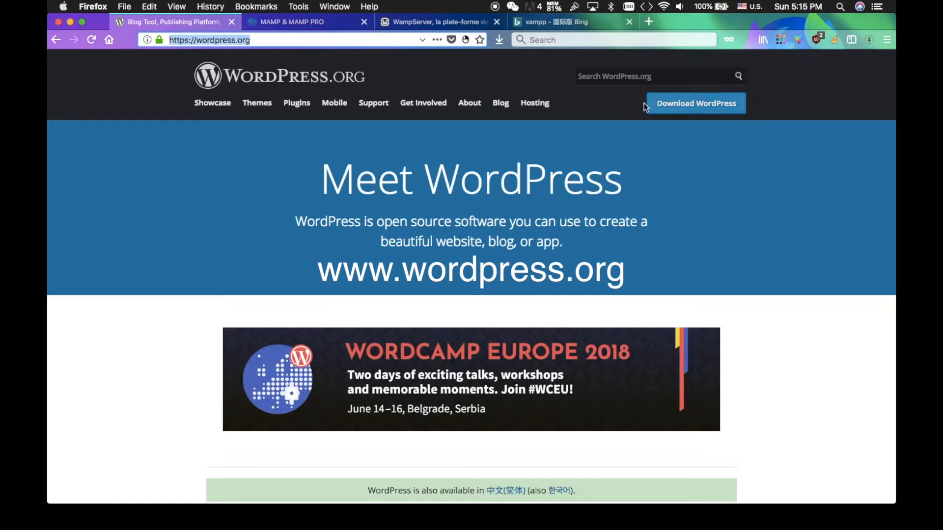
pyautogui.click(696, 104)
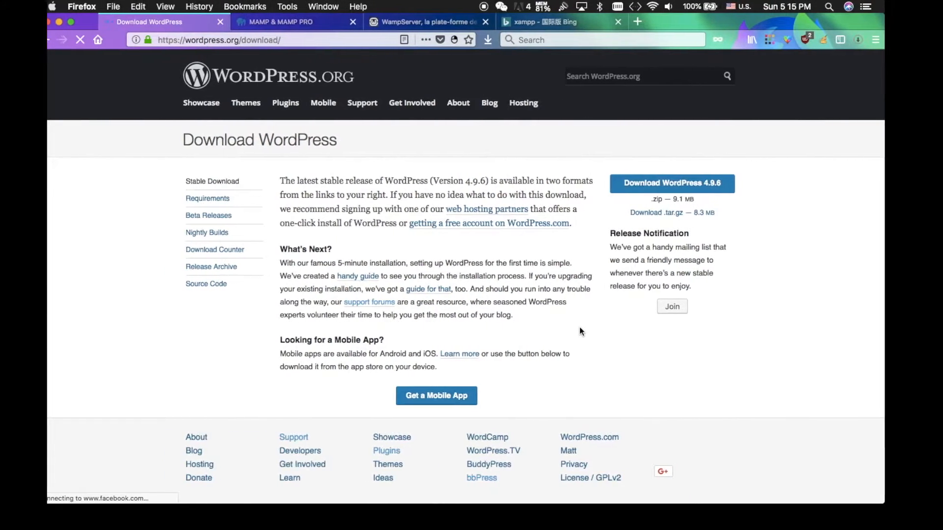
# Maximize the browser window and save the WordPress 4.9.6 zip to disk
pyautogui.hotkey('ctrl', 'Left')
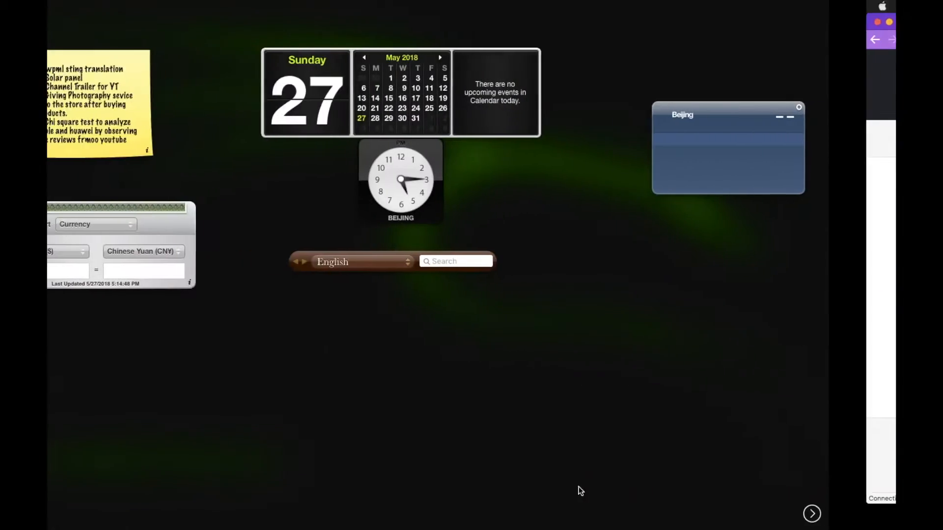
pyautogui.hotkey('ctrl', 'Right')
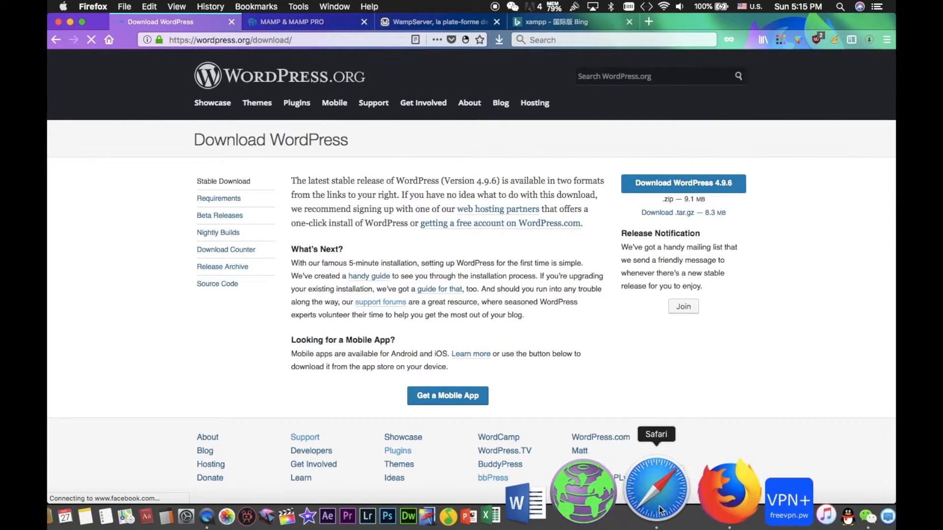
pyautogui.click(656, 488)
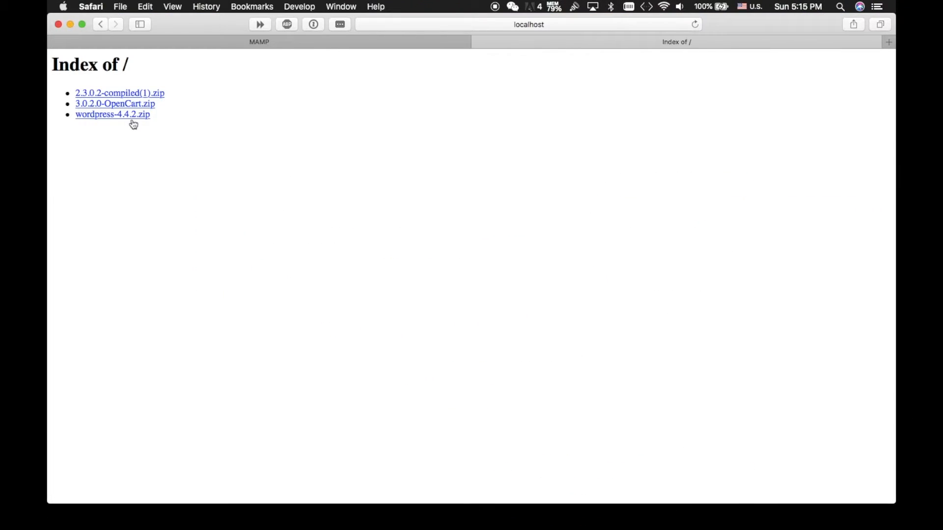
pyautogui.click(82, 24)
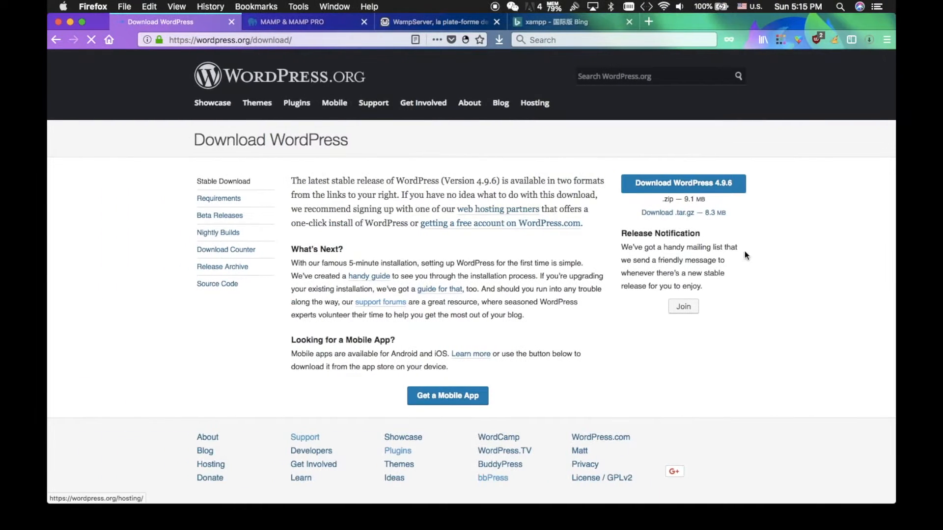
pyautogui.click(676, 185)
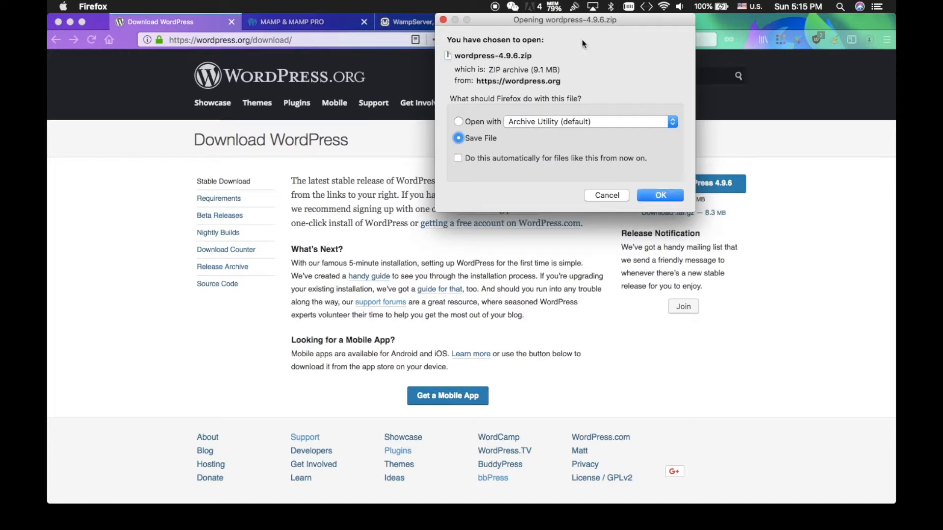
pyautogui.click(663, 192)
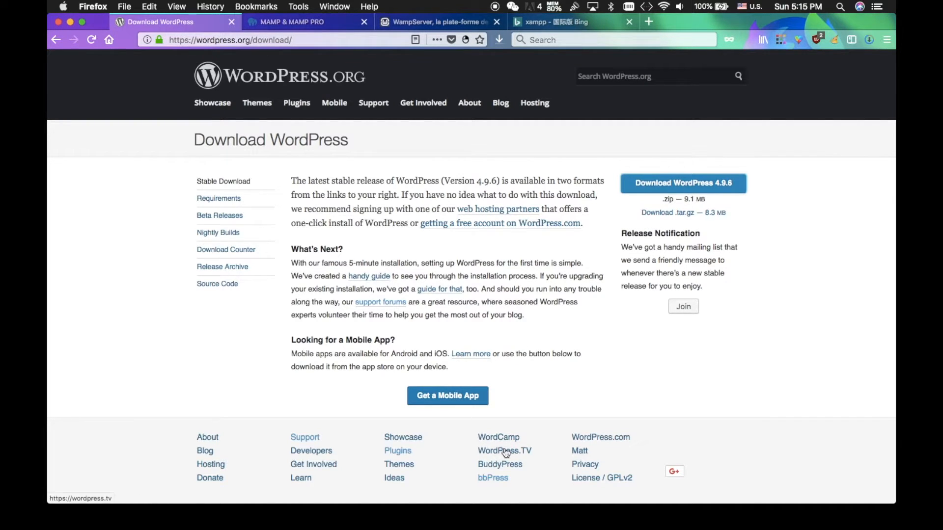
pyautogui.hotkey('ctrl', 'Left')
pyautogui.hotkey('ctrl', 'Right')
pyautogui.moveTo(162, 523)
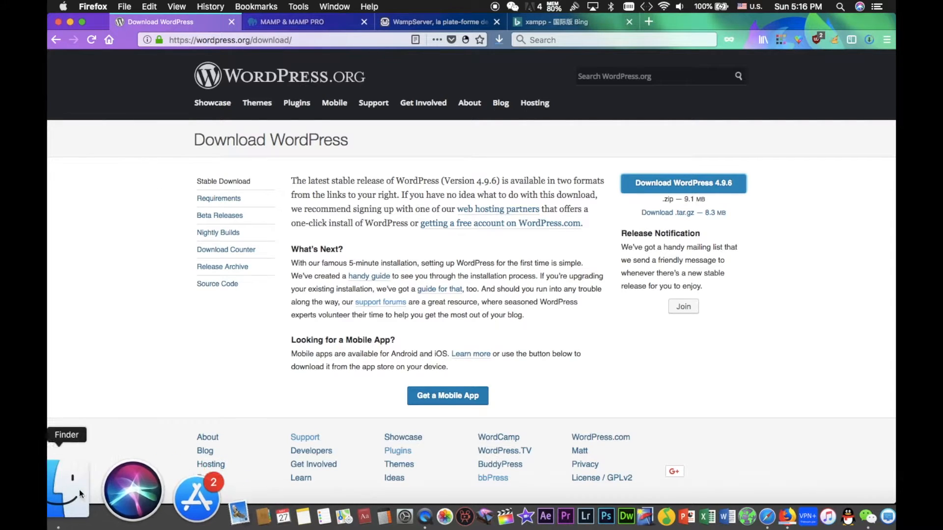
# Open Applications > MAMP in Finder, minimize Firefox, and move the folder window beside the MAMP panel
pyautogui.click(73, 493)
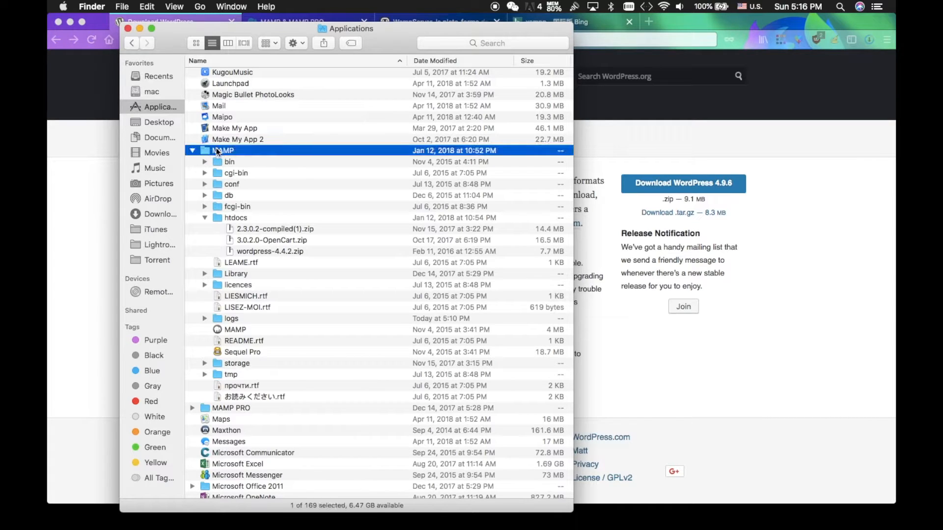
pyautogui.doubleClick(217, 151)
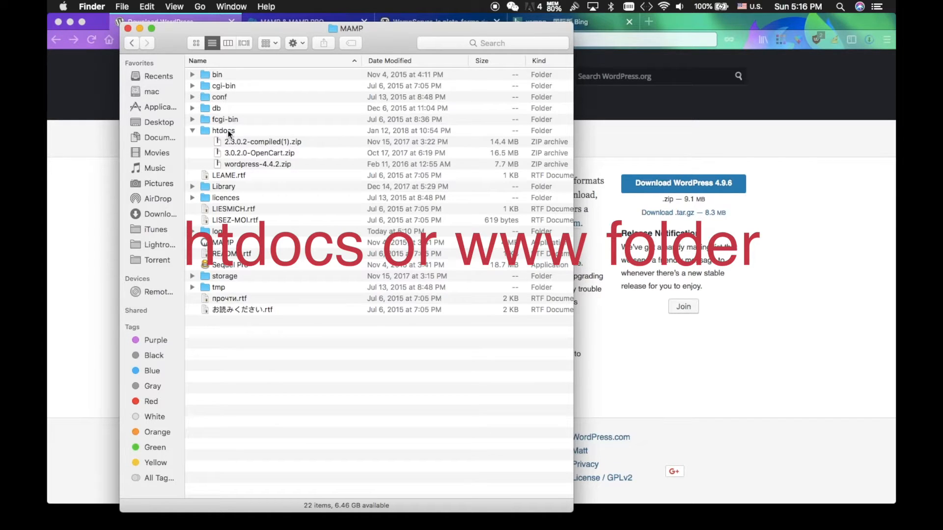
pyautogui.moveTo(381, 42); pyautogui.dragTo(390, 136)
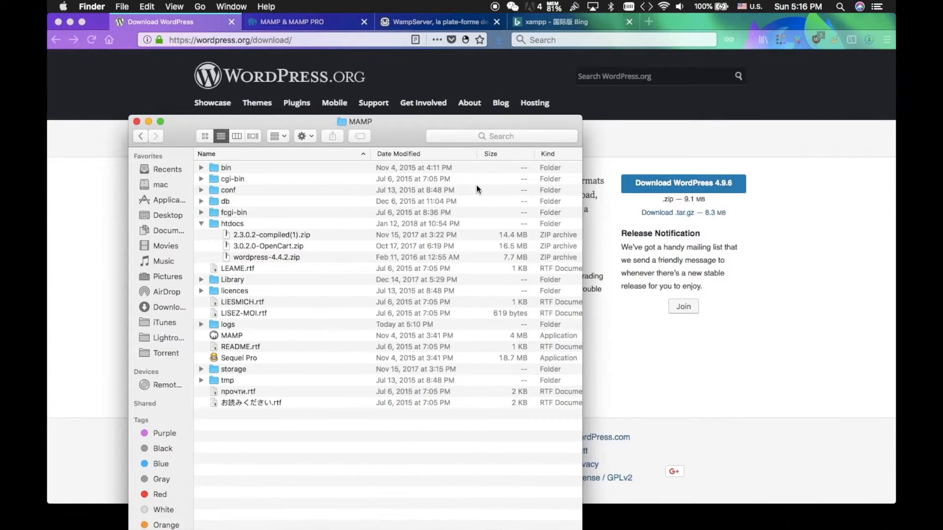
pyautogui.click(68, 24)
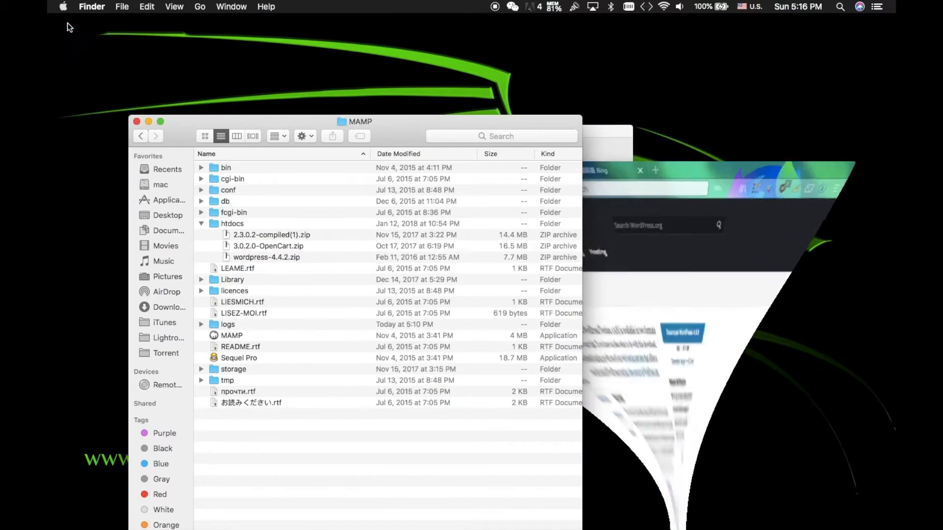
pyautogui.moveTo(385, 126); pyautogui.dragTo(385, 62)
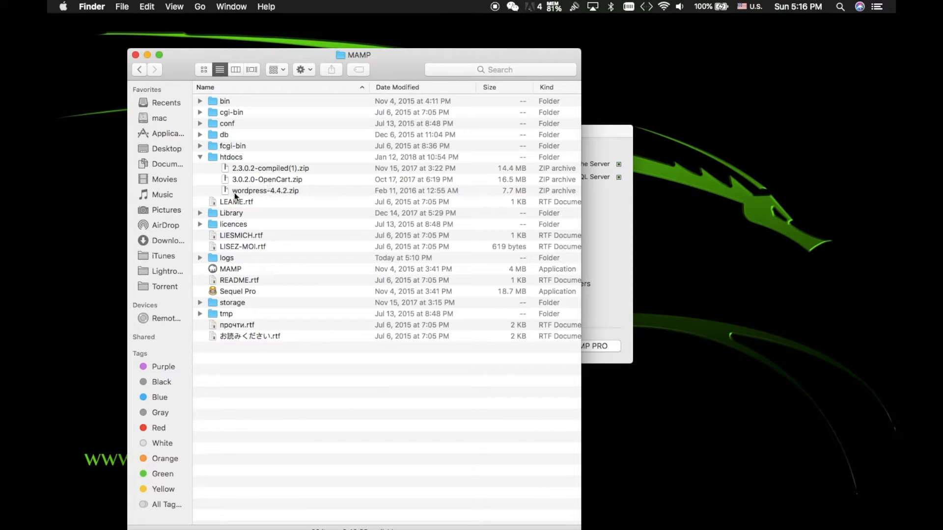
pyautogui.moveTo(386, 58); pyautogui.dragTo(318, 12)
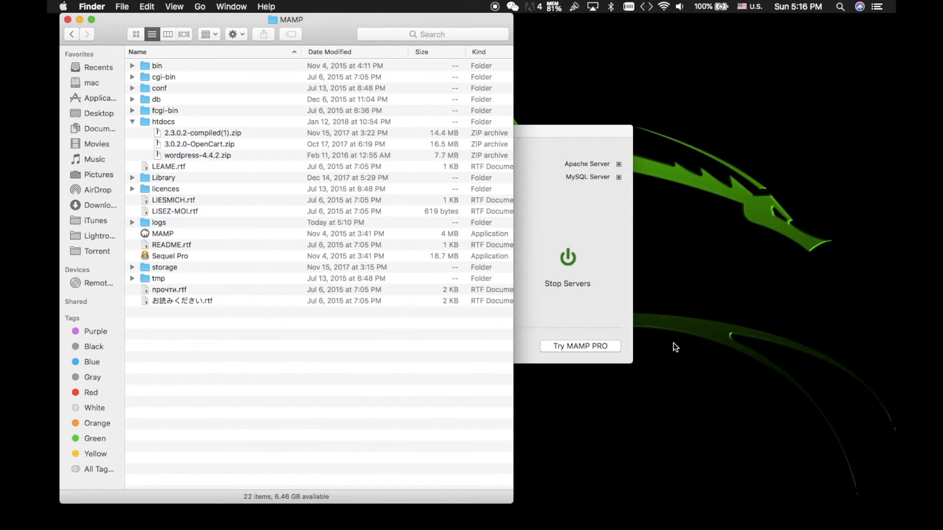
# Copy wordpress-4.9.6.zip from Downloads into MAMP's htdocs folder
pyautogui.doubleClick(164, 121)
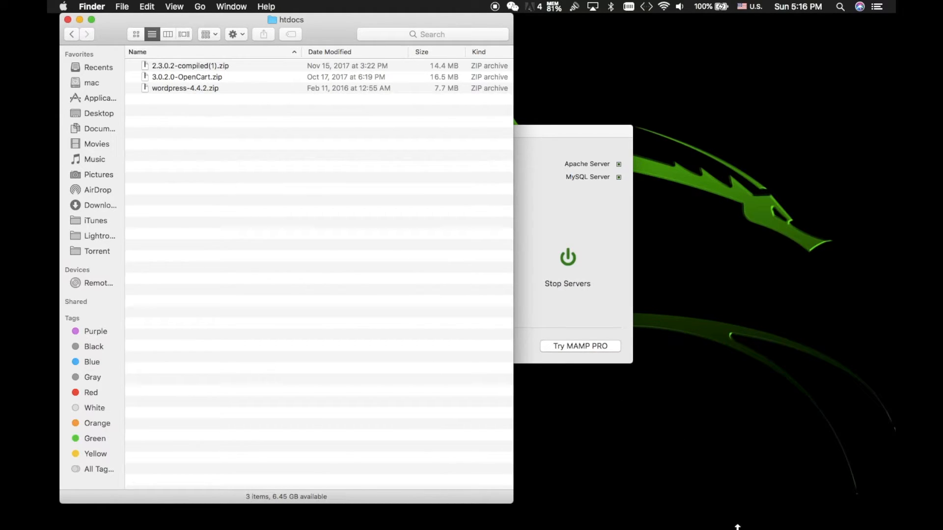
pyautogui.click(854, 504)
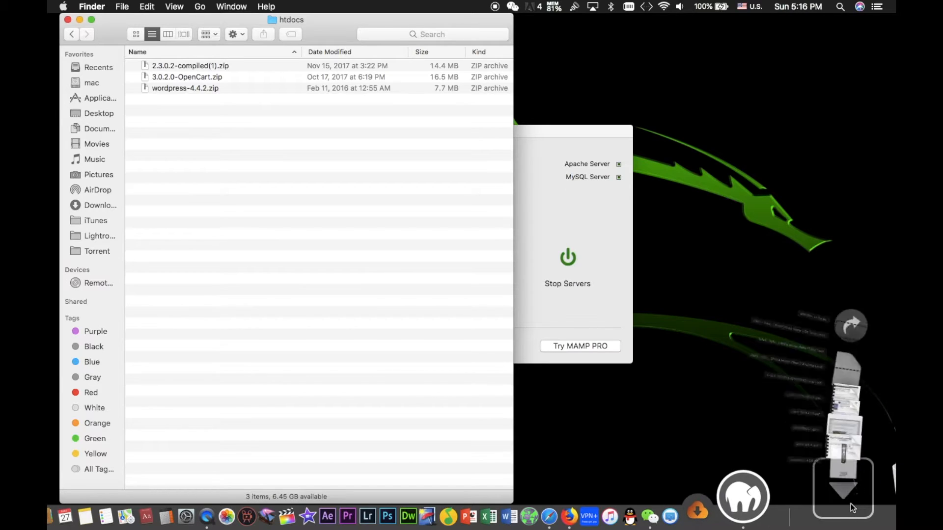
pyautogui.moveTo(879, 425); pyautogui.dragTo(213, 162)
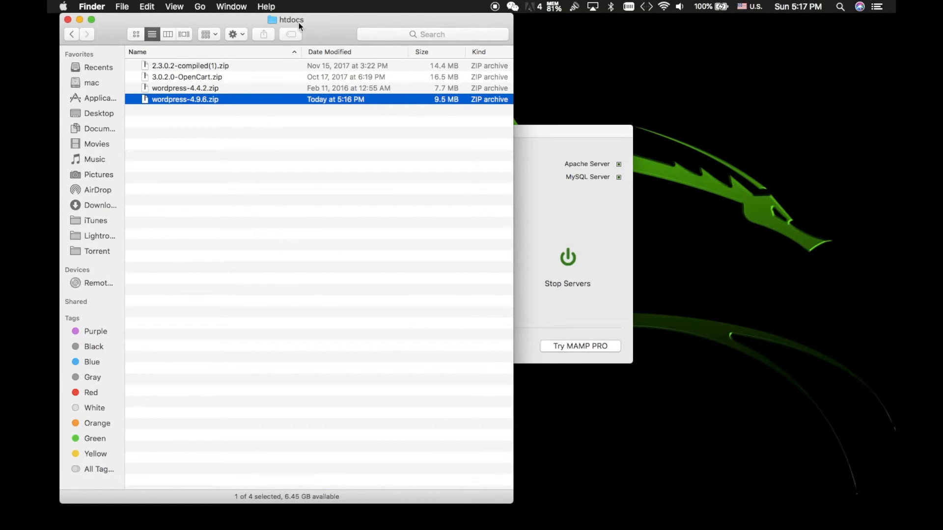
pyautogui.moveTo(298, 22); pyautogui.dragTo(493, 31)
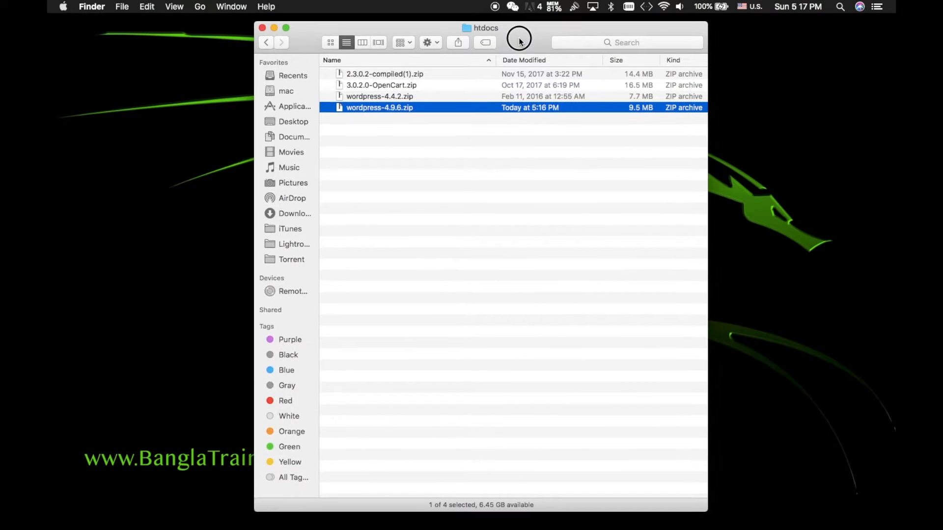
# Unzip the archive and rename the extracted wordpress folder to demo
pyautogui.doubleClick(453, 108)
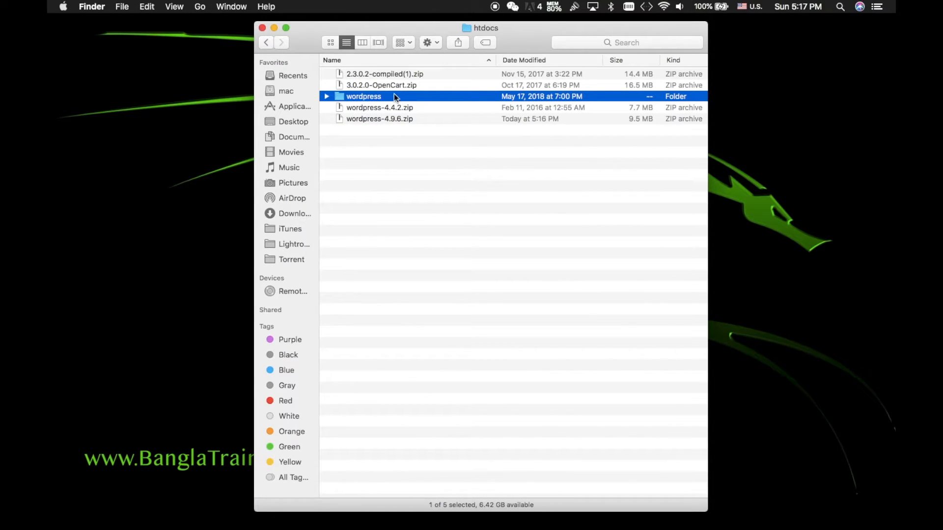
pyautogui.click(381, 96)
pyautogui.write('demo')
pyautogui.press('Return')
# Close the Firefox window and bring Safari's localhost page to the front
pyautogui.moveTo(617, 529)
pyautogui.click(679, 504)
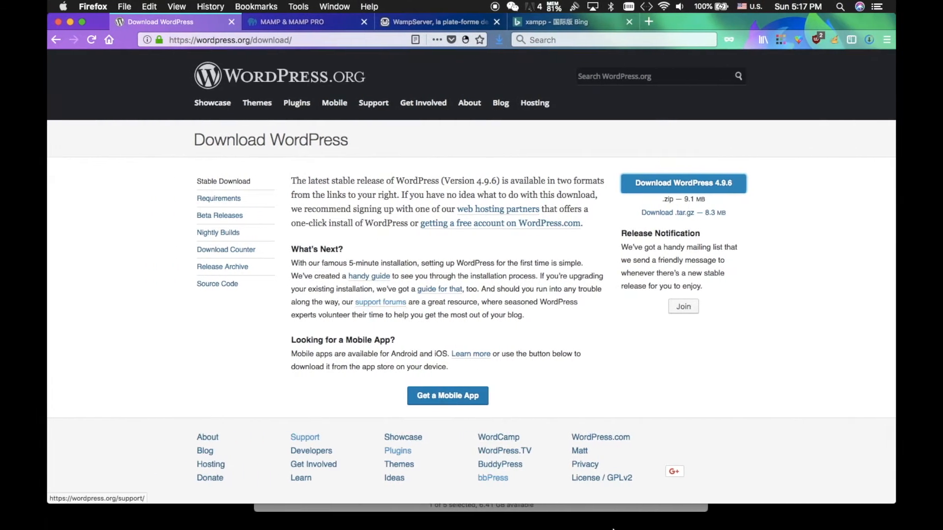
pyautogui.click(58, 22)
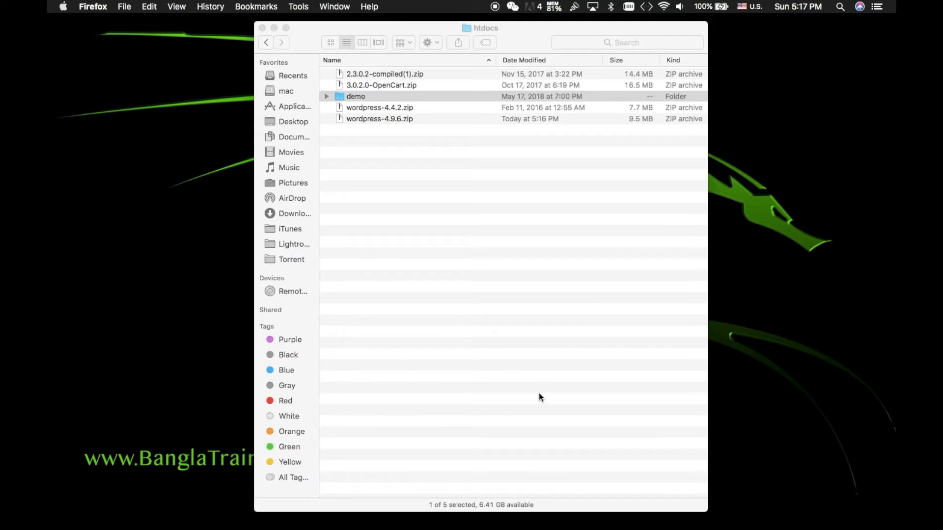
pyautogui.click(655, 507)
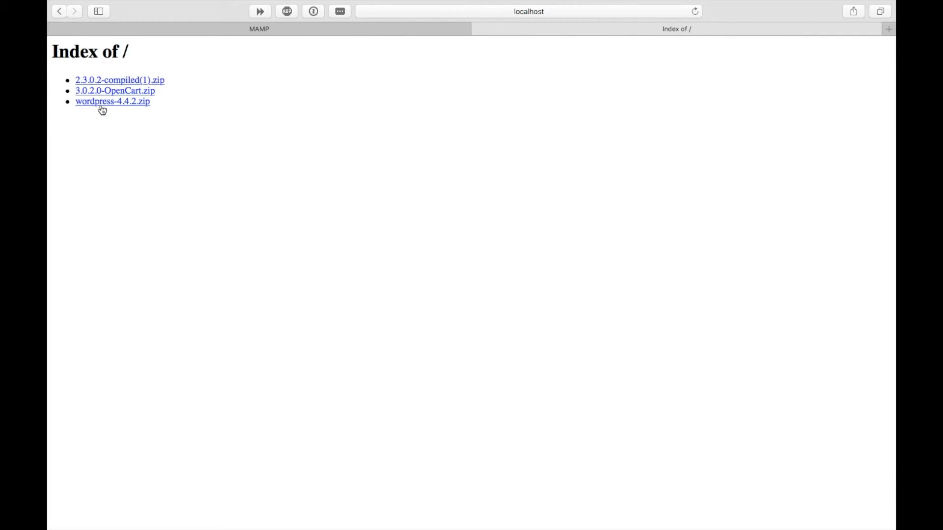
# Reload the localhost Index of / listing and open the demo/ folder
pyautogui.click(695, 12)
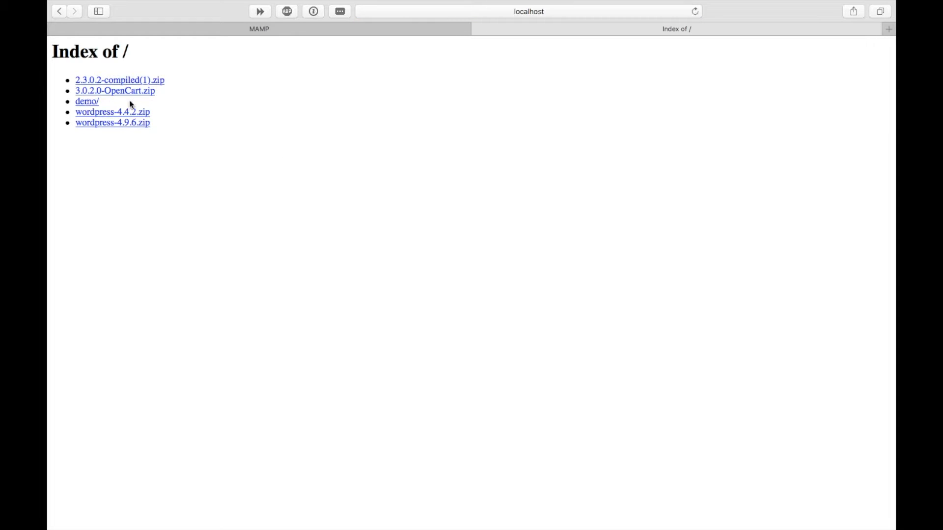
pyautogui.click(92, 103)
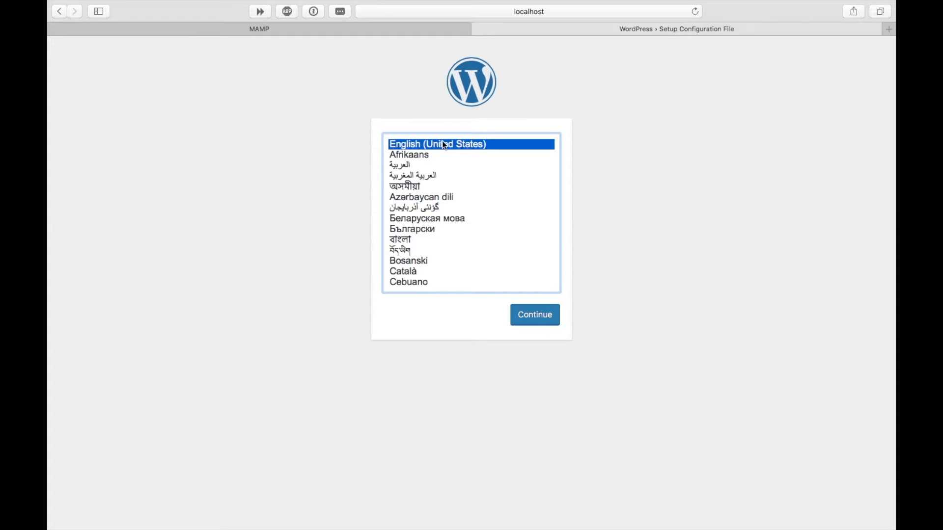
# Continue with English (United States), review the database name, username and password requirements, then proceed
pyautogui.click(541, 320)
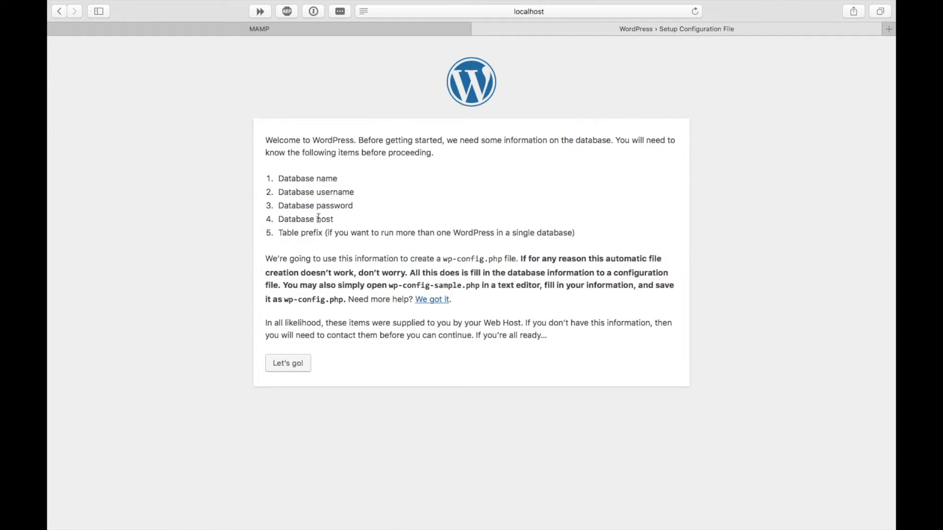
pyautogui.moveTo(345, 180); pyautogui.dragTo(279, 181)
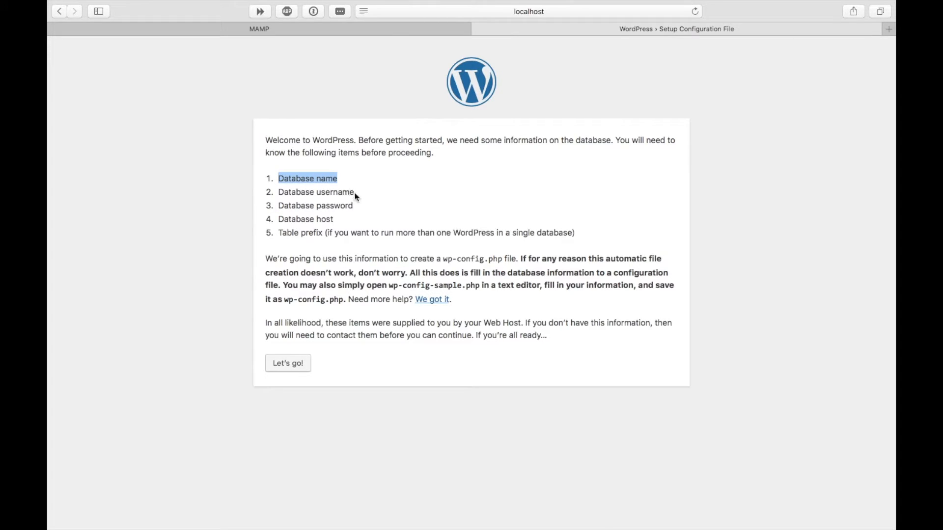
pyautogui.moveTo(355, 193); pyautogui.dragTo(278, 192)
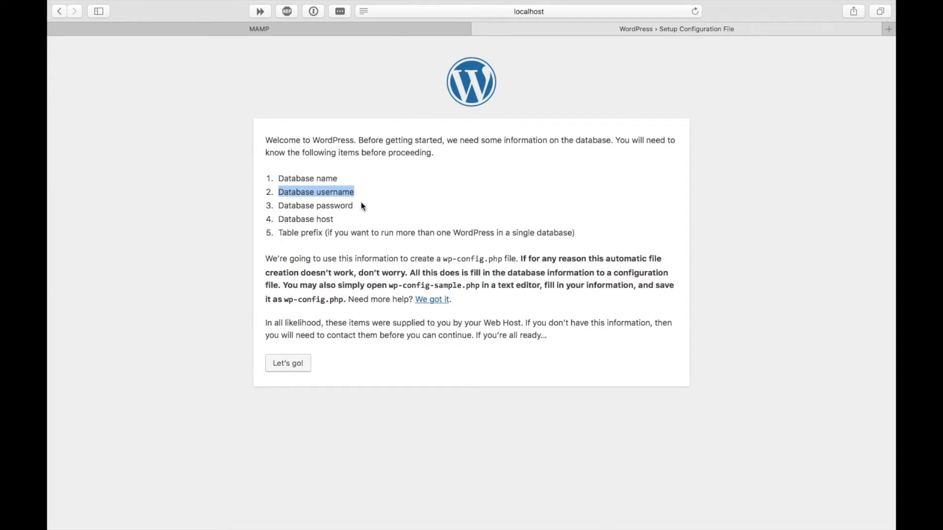
pyautogui.moveTo(361, 202); pyautogui.dragTo(279, 207)
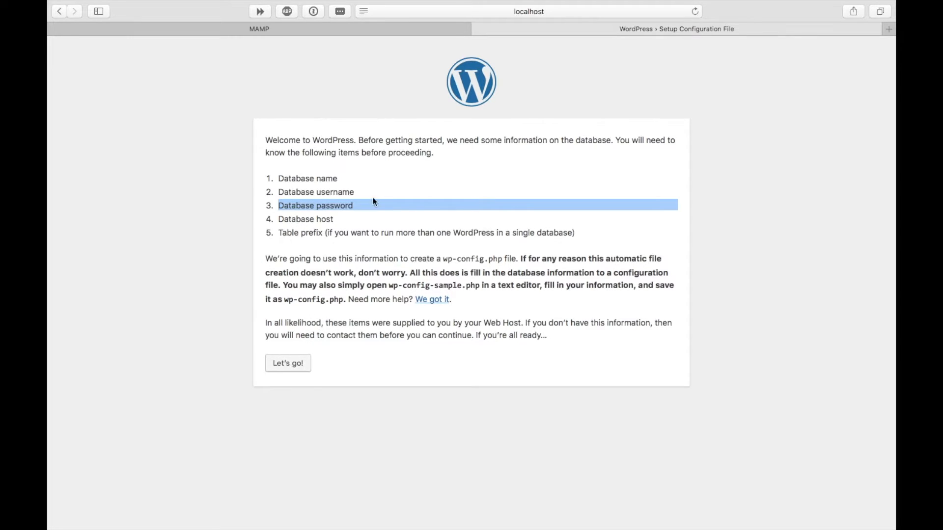
pyautogui.click(369, 222)
pyautogui.click(286, 364)
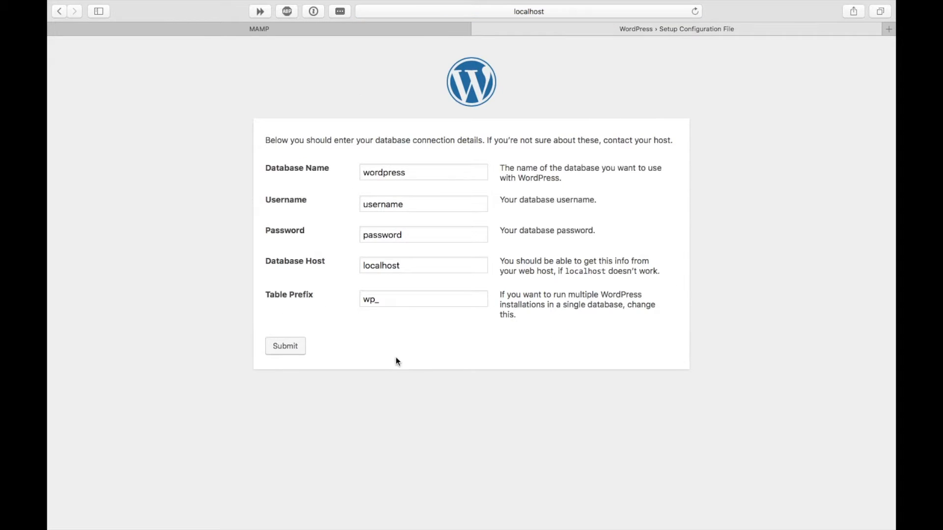
# From the MAMP start page tab, launch phpMyAdmin through the Tools menu
pyautogui.click(267, 33)
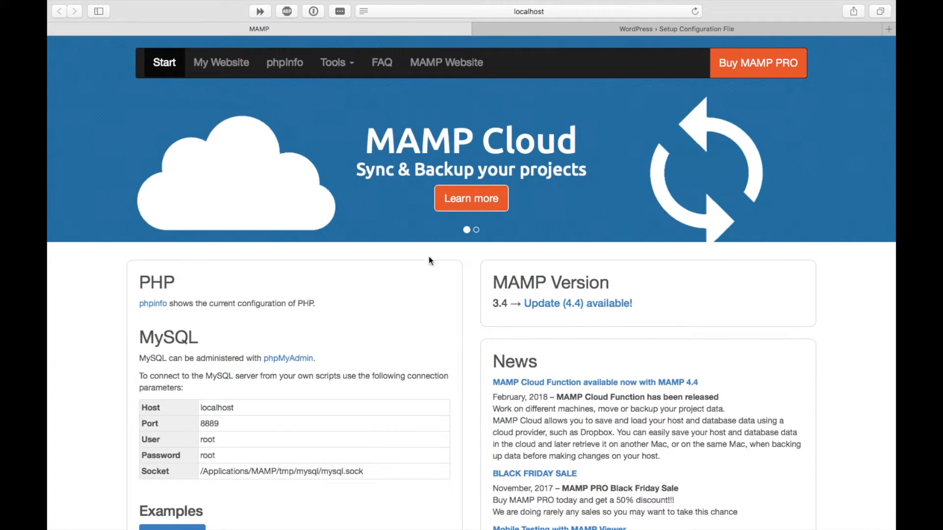
pyautogui.scroll(-2, 247, 438)
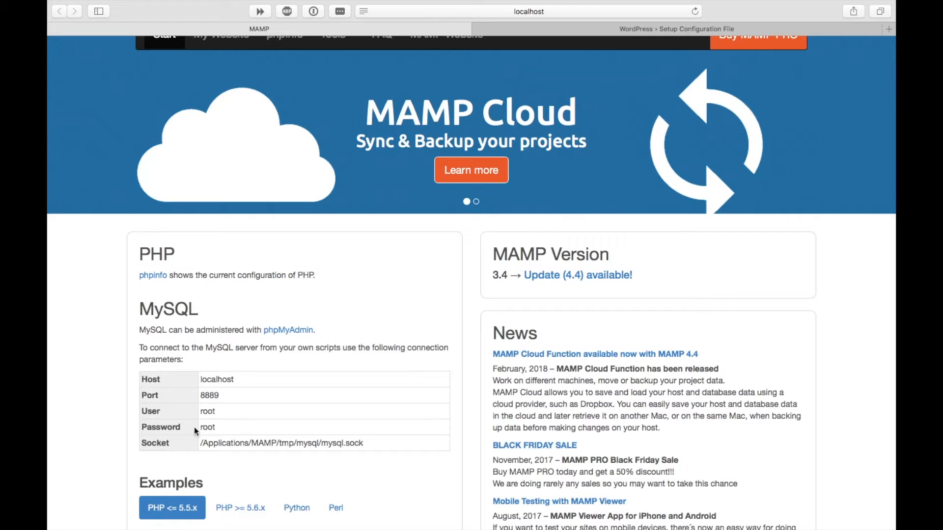
pyautogui.scroll(2, 230, 427)
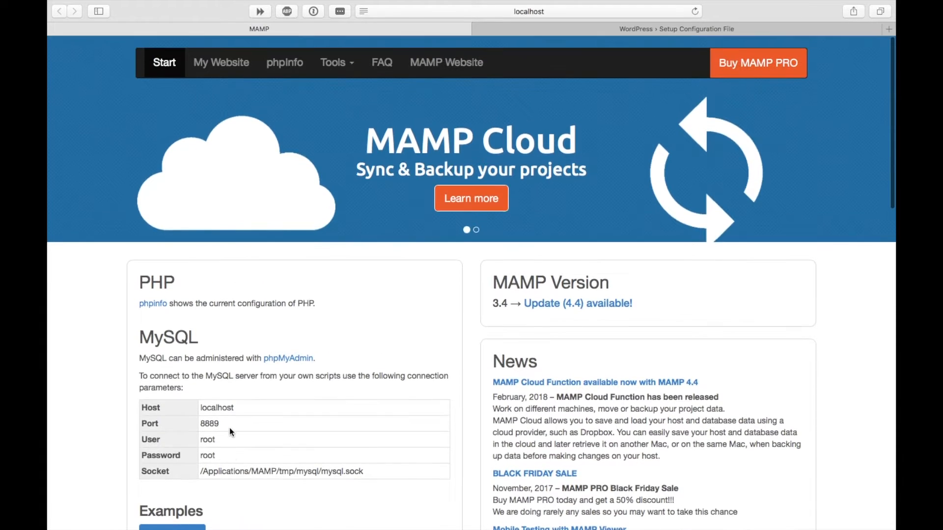
pyautogui.click(351, 64)
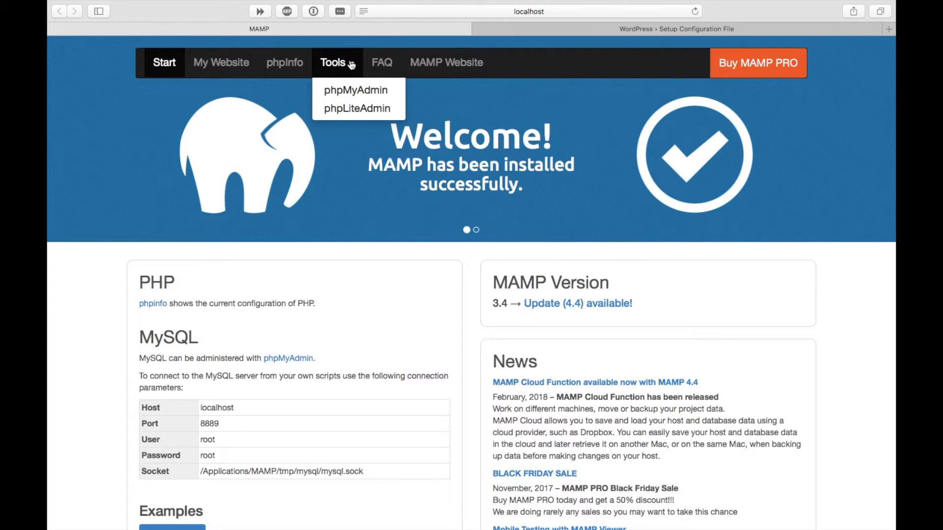
pyautogui.click(362, 93)
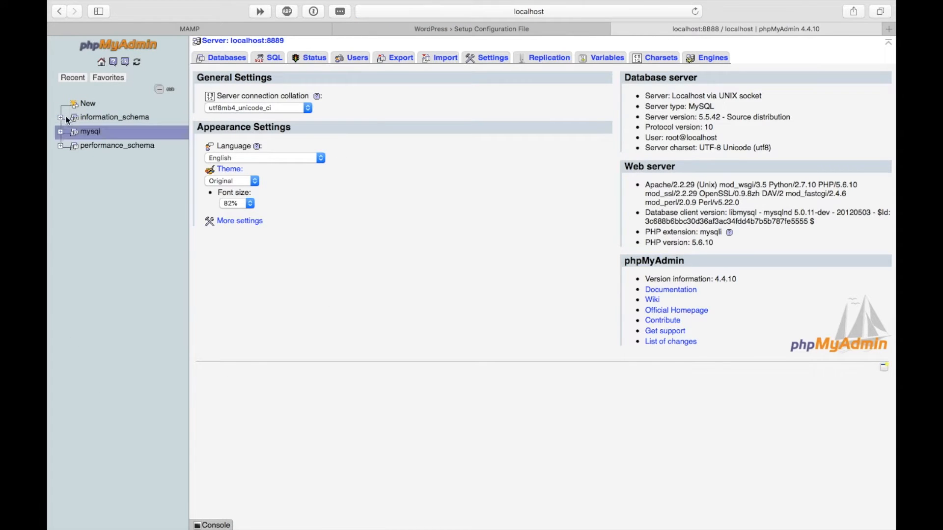
# Create a database named demo_db from phpMyAdmin's Databases page
pyautogui.click(221, 59)
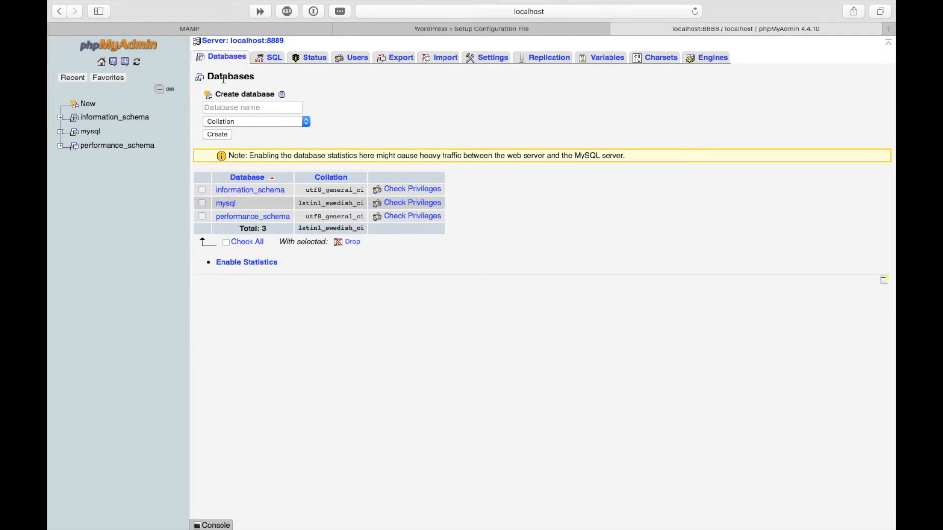
pyautogui.click(245, 108)
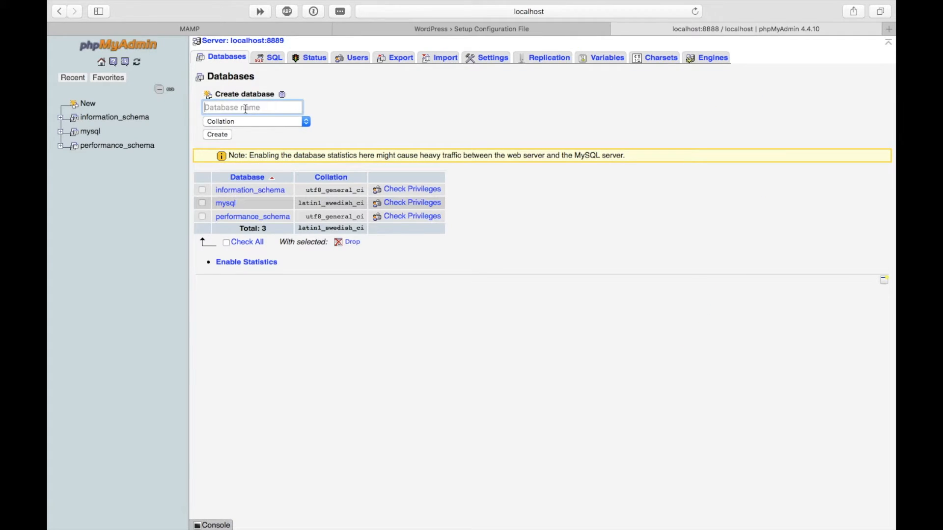
pyautogui.write('demo')
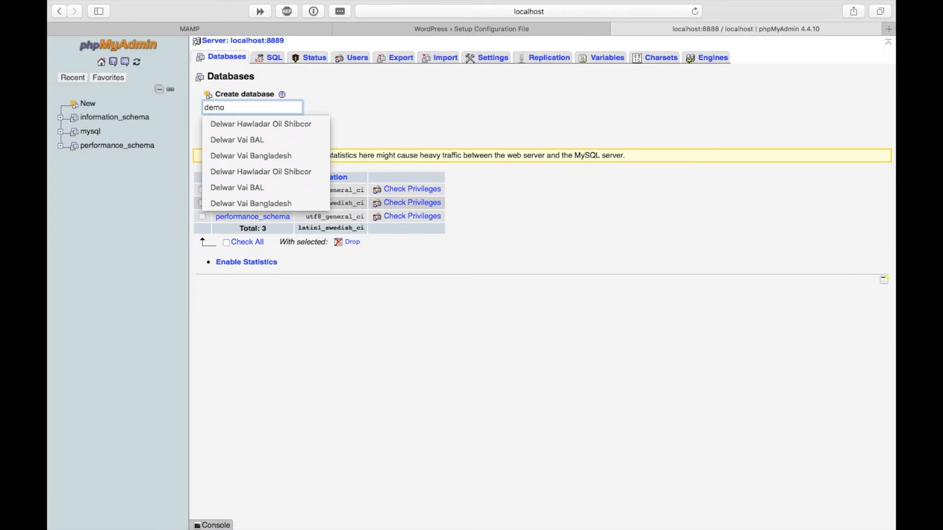
pyautogui.write('_db')
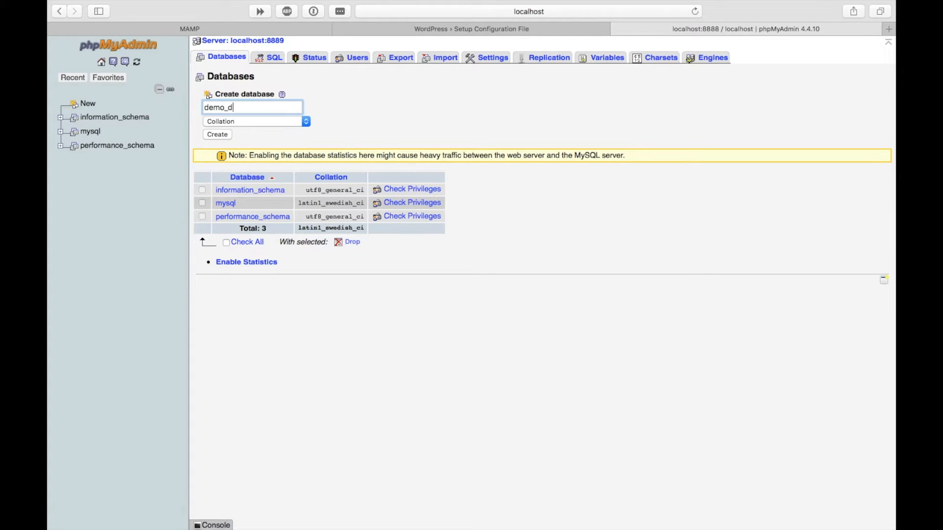
pyautogui.click(219, 136)
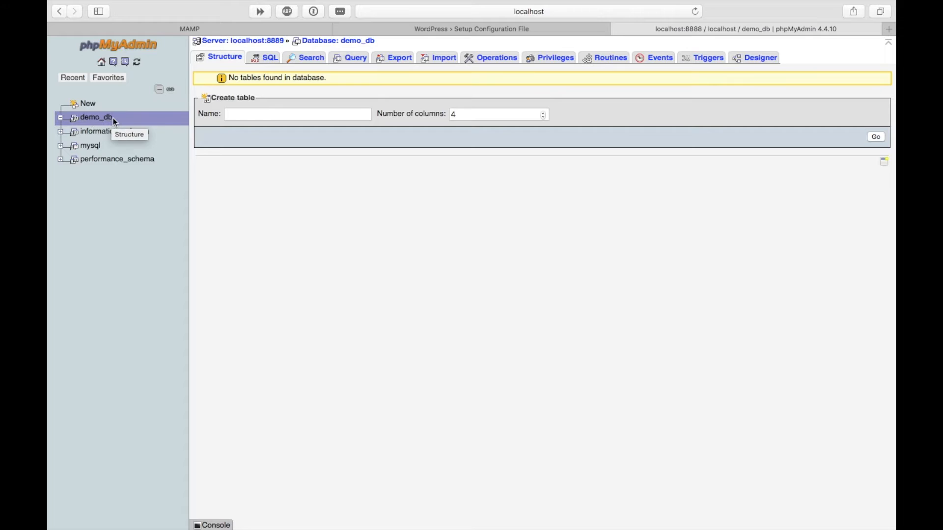
# Check MAMP's MySQL credentials and enter root as the database username
pyautogui.click(473, 31)
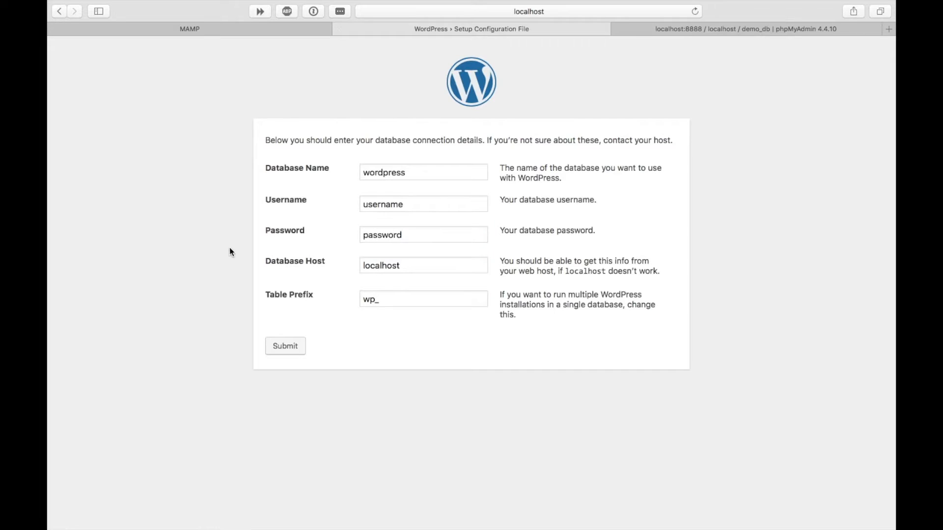
pyautogui.click(272, 28)
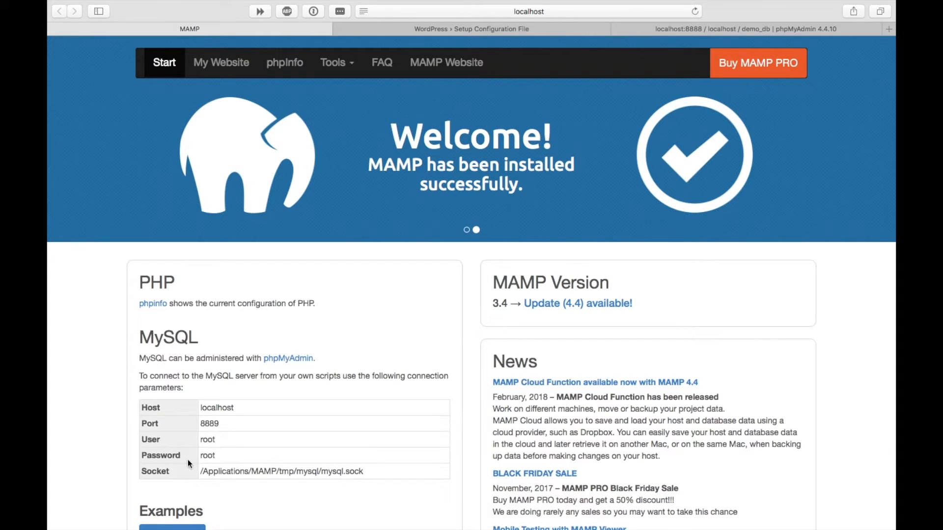
pyautogui.click(563, 33)
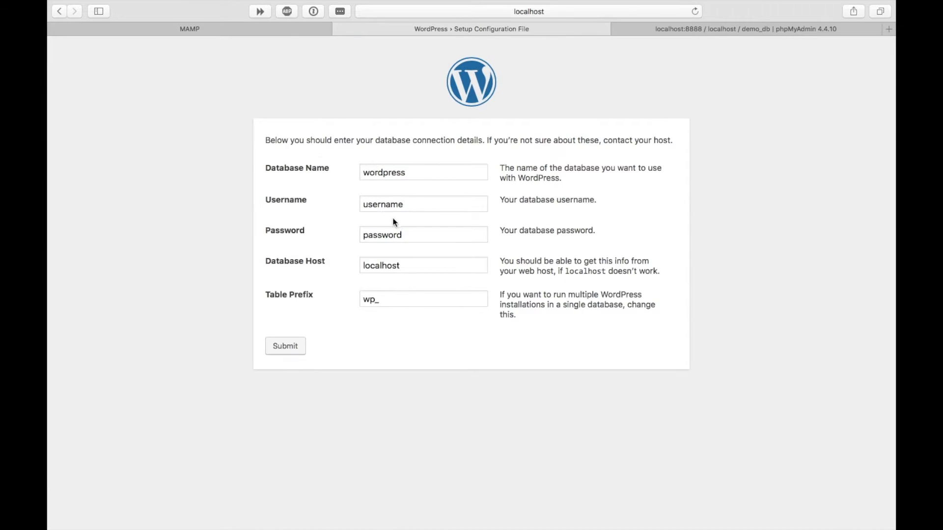
pyautogui.click(326, 196)
pyautogui.write('oot')
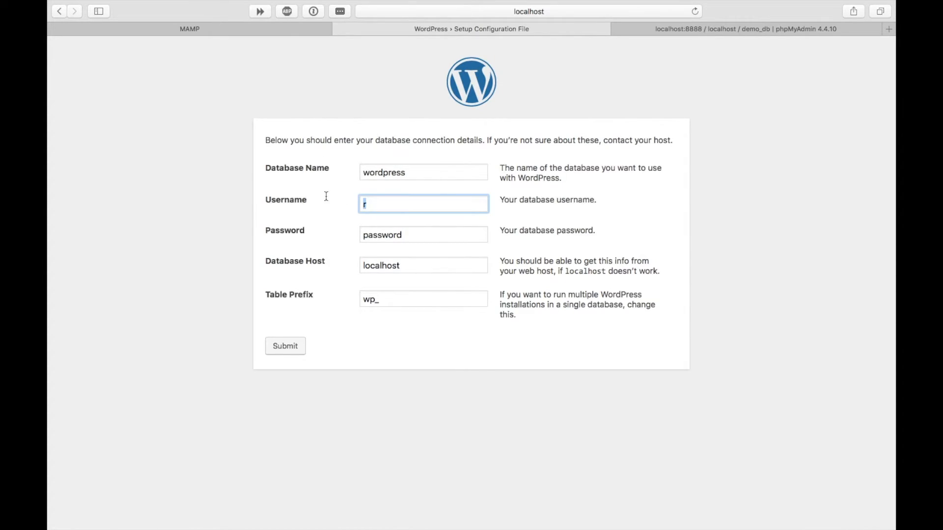
pyautogui.press('BackSpace')
pyautogui.press('BackSpace')
pyautogui.press('BackSpace')
pyautogui.write('root')
# Enter root as the database password and demo_db as the database name, then submit
pyautogui.doubleClick(413, 229)
pyautogui.write('oot')
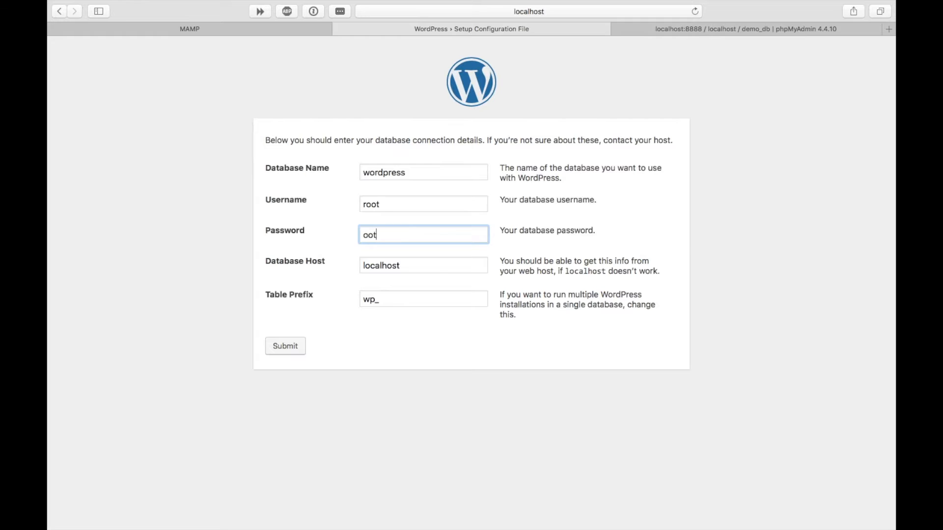
pyautogui.press('BackSpace')
pyautogui.press('BackSpace')
pyautogui.press('BackSpace')
pyautogui.write('root')
pyautogui.moveTo(409, 172); pyautogui.dragTo(347, 171)
pyautogui.write('de')
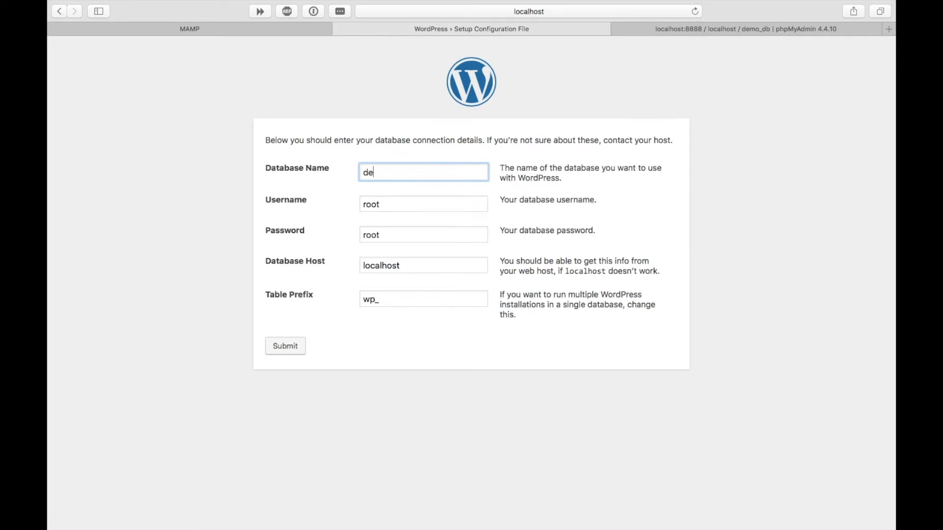
pyautogui.write('mo_db')
pyautogui.click(279, 347)
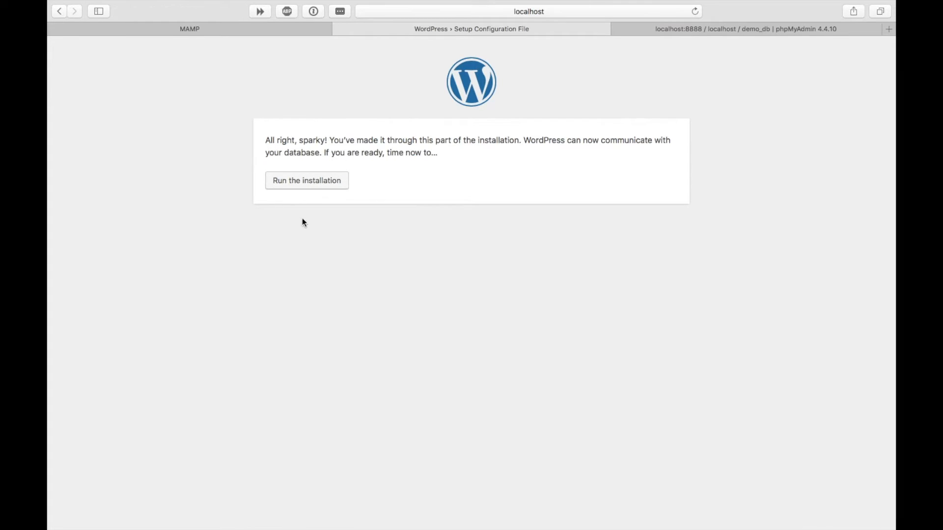
# Run the installation and enter 'Wordpress Demo' as the site title
pyautogui.click(299, 182)
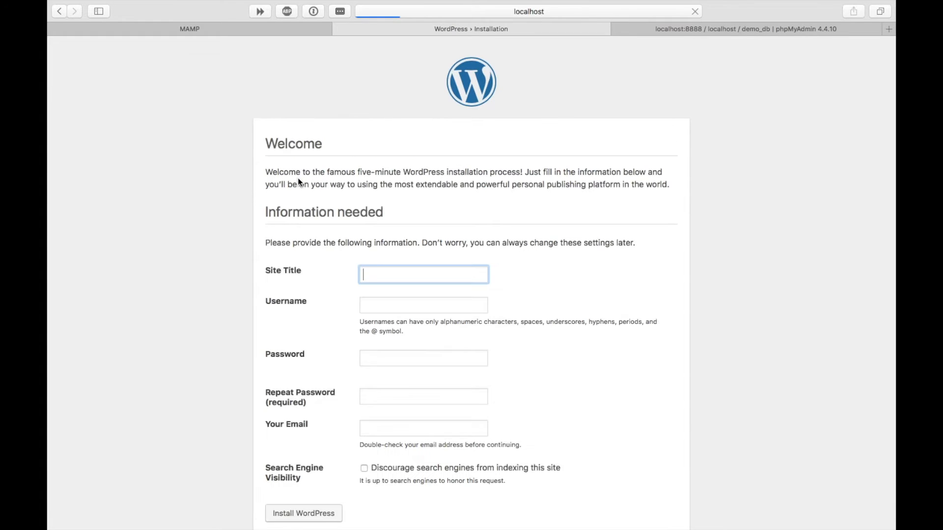
pyautogui.scroll(-1, 520, 308)
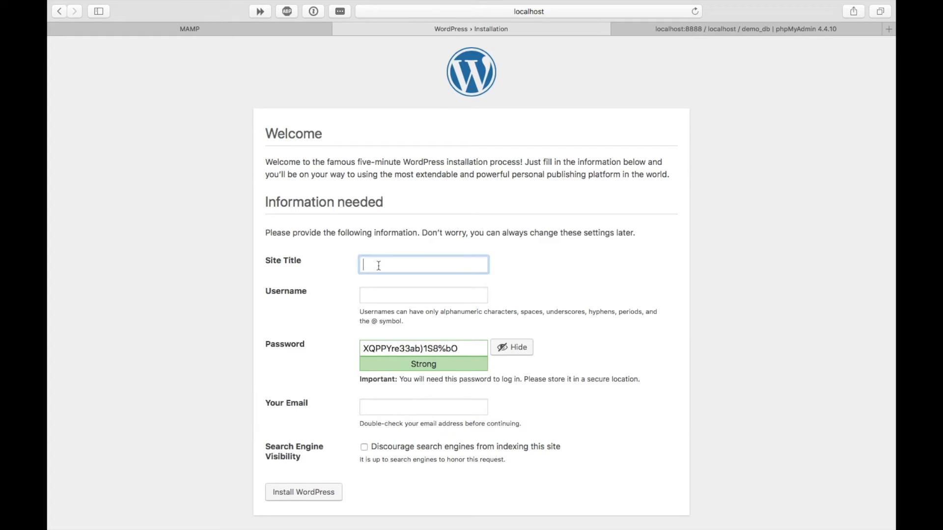
pyautogui.write('Wordpress Demo')
pyautogui.scroll(-1, 490, 264)
pyautogui.click(393, 295)
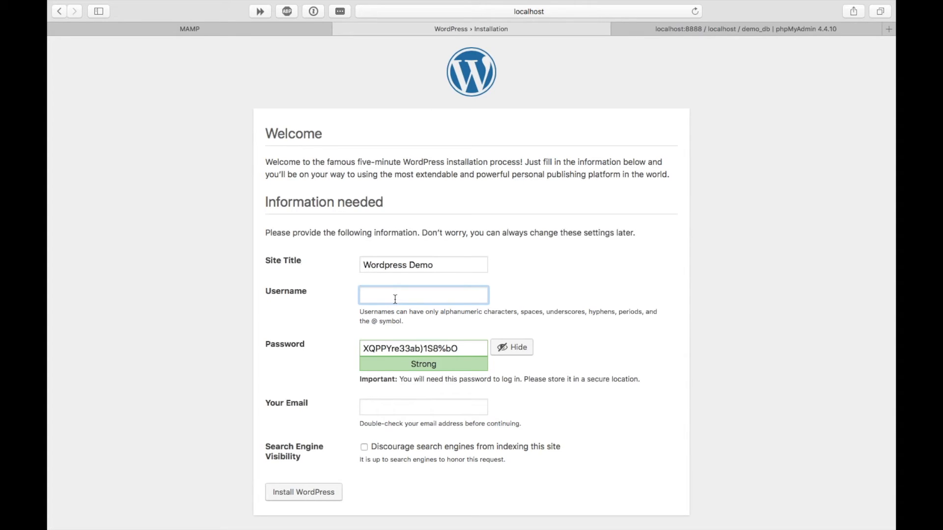
# Set admin username demouser with a custom admin password, confirming use of a weak password
pyautogui.write('demouser')
pyautogui.moveTo(471, 348); pyautogui.dragTo(358, 348)
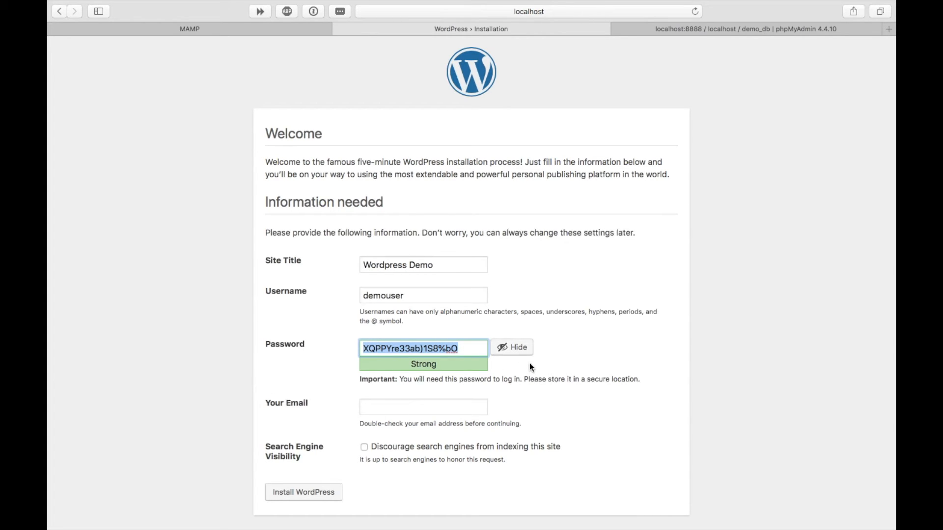
pyautogui.scroll(-1, 529, 363)
pyautogui.write('1234')
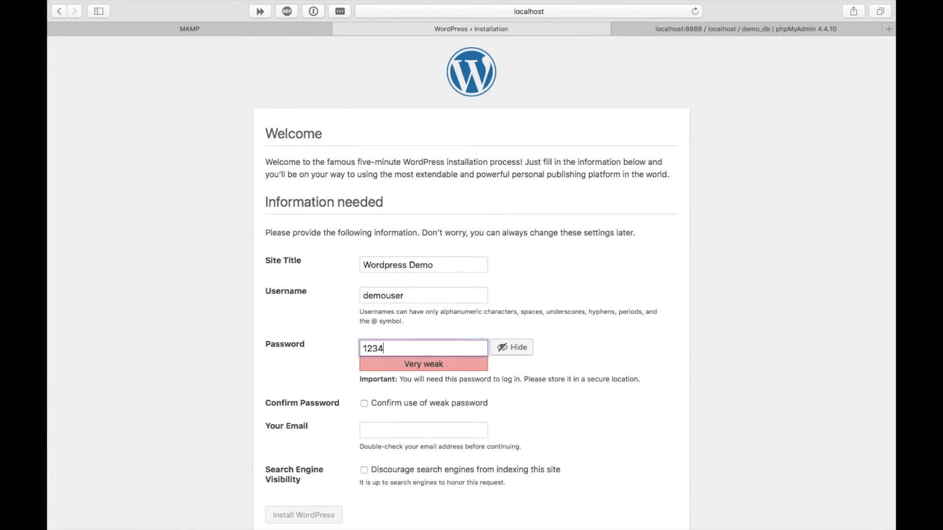
pyautogui.write('56789')
pyautogui.scroll(-1, 517, 373)
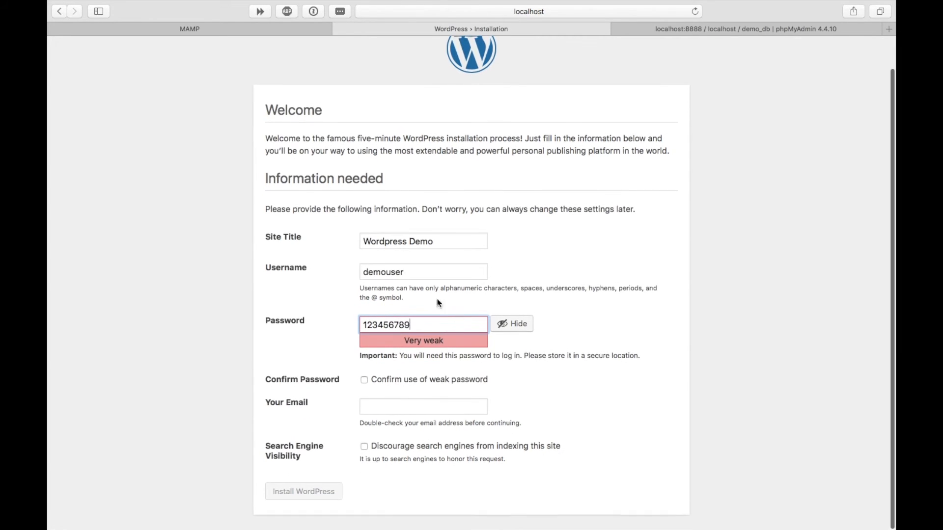
pyautogui.click(364, 380)
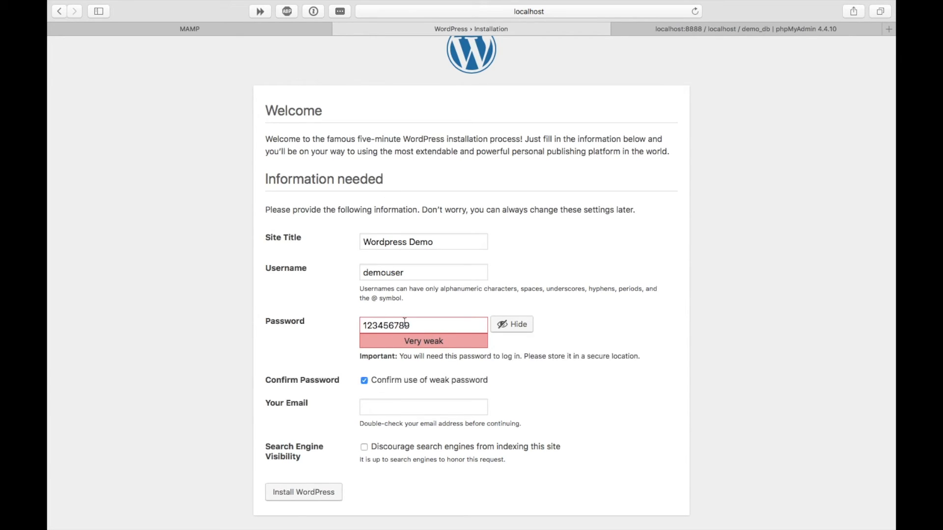
# Enter the admin e-mail address, discourage search engine indexing, and install WordPress
pyautogui.click(401, 409)
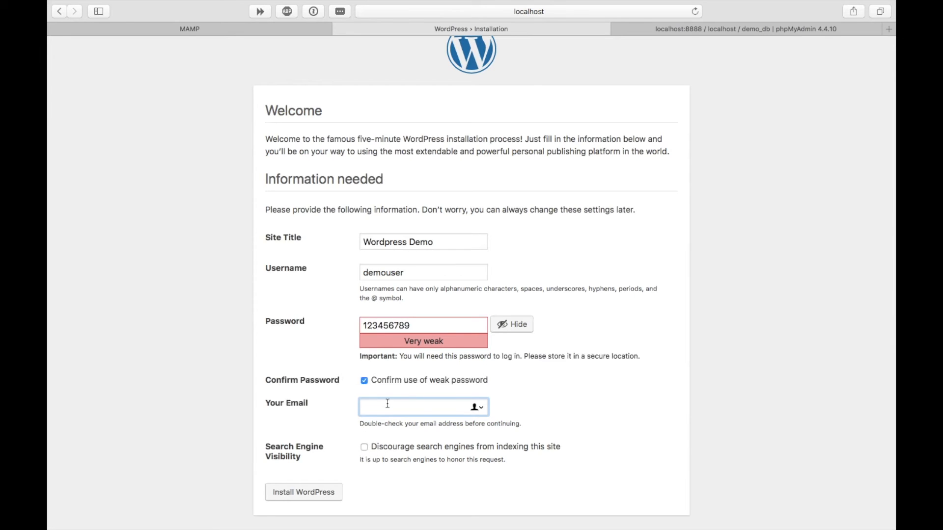
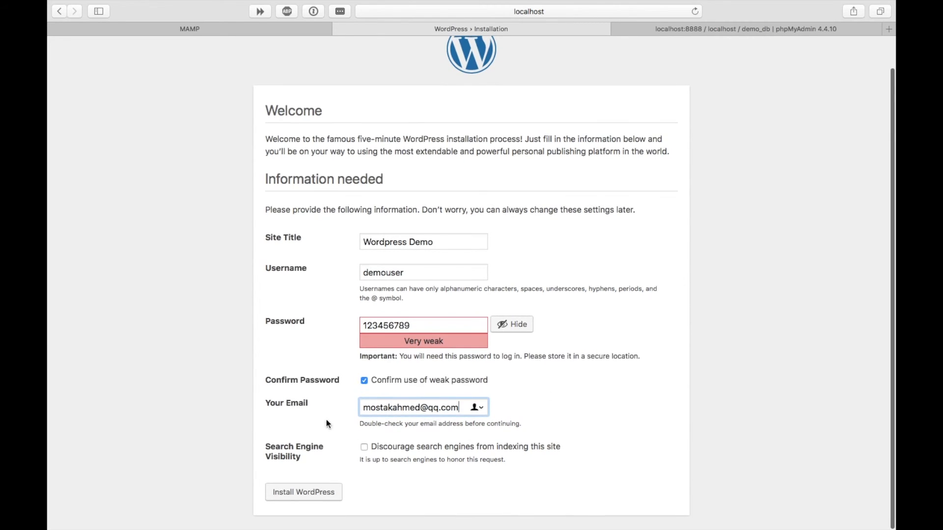
pyautogui.click(364, 447)
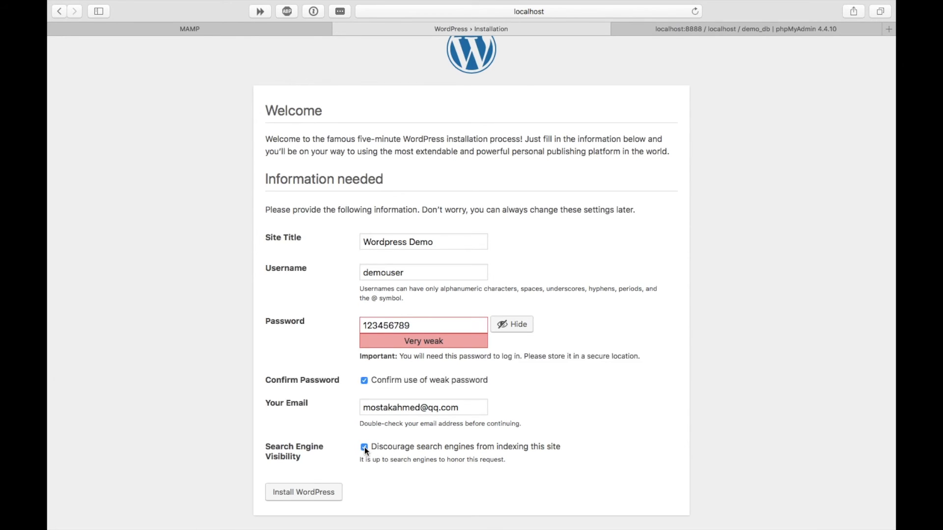
pyautogui.click(302, 496)
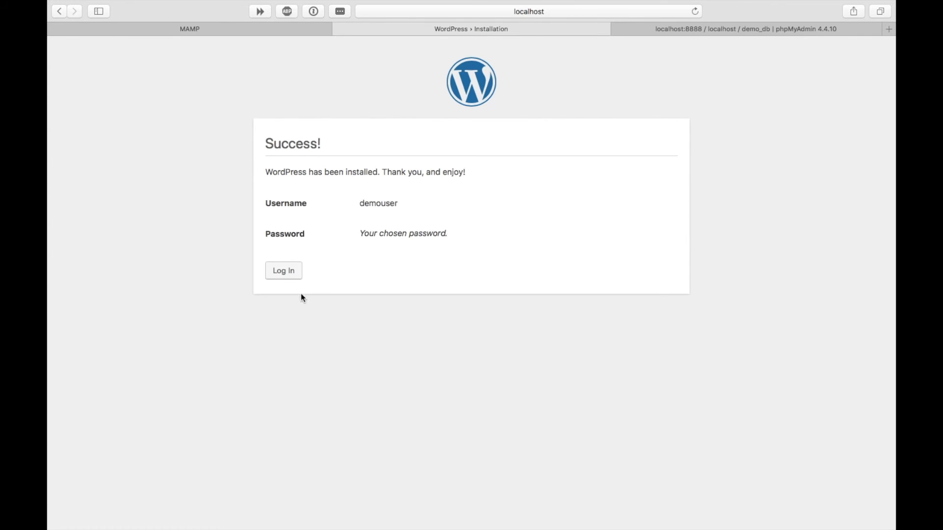
# Log in as demouser with Remember Me ticked and save the password in Safari
pyautogui.click(286, 273)
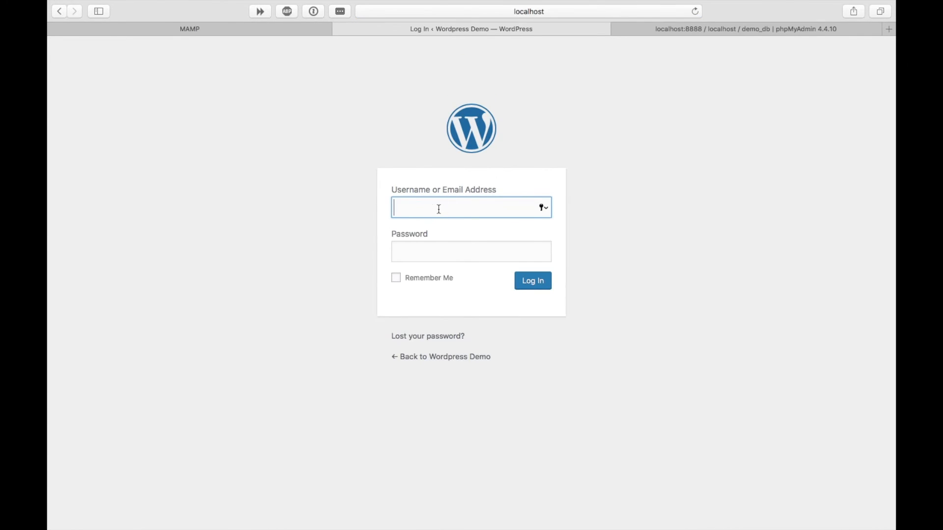
pyautogui.write('demouser')
pyautogui.click(448, 255)
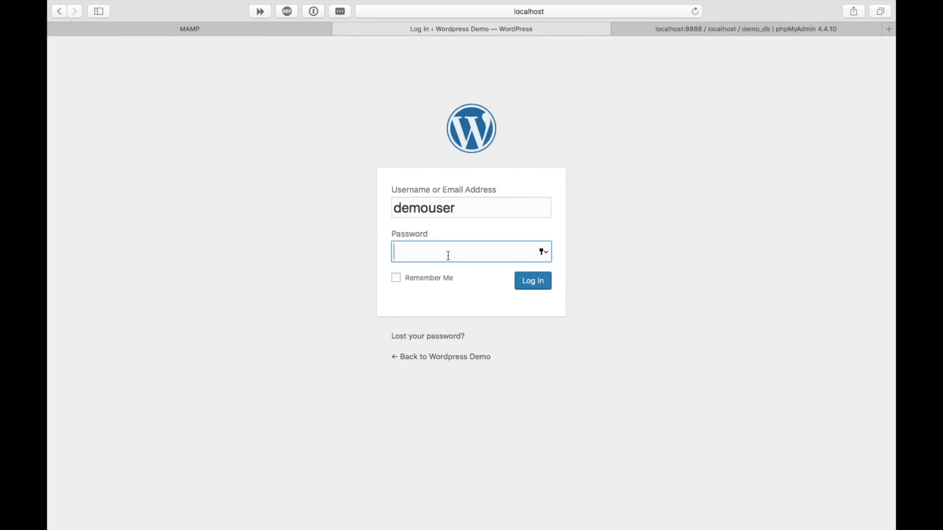
pyautogui.write('•••••••••')
pyautogui.click(396, 278)
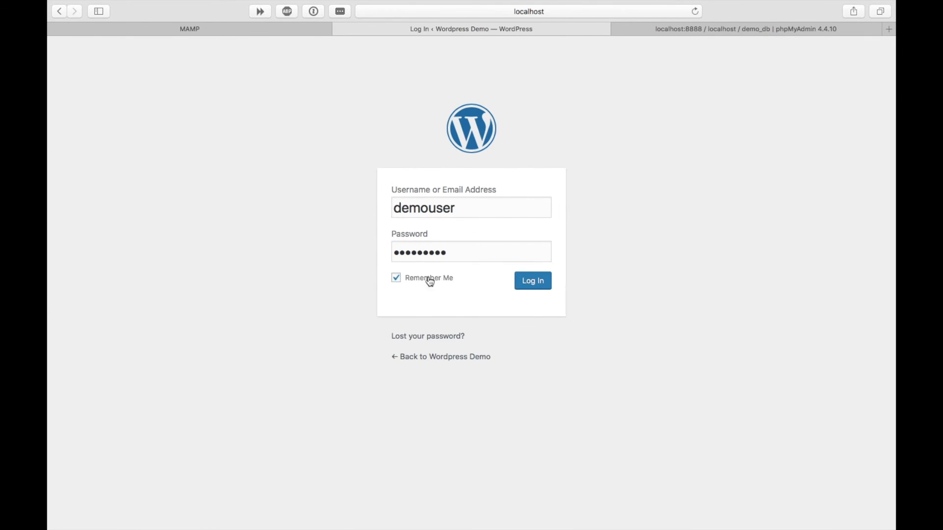
pyautogui.click(538, 282)
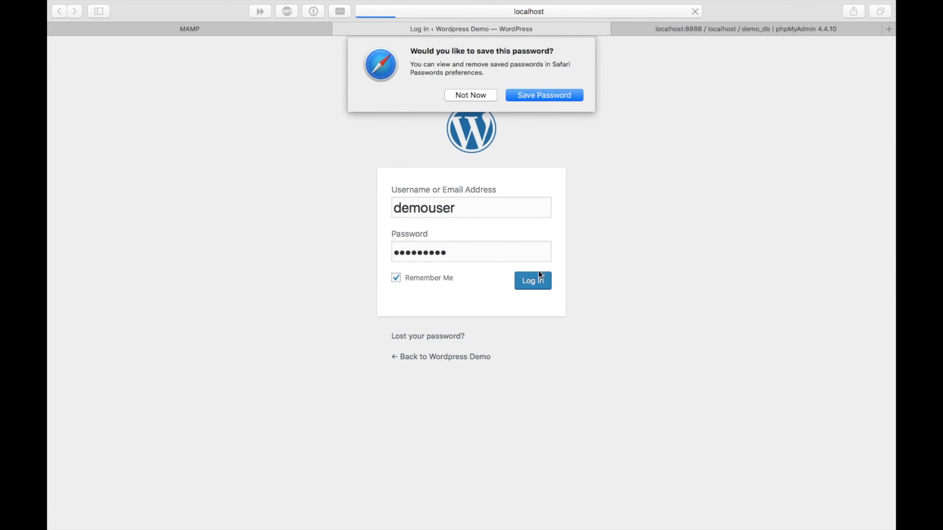
pyautogui.click(532, 97)
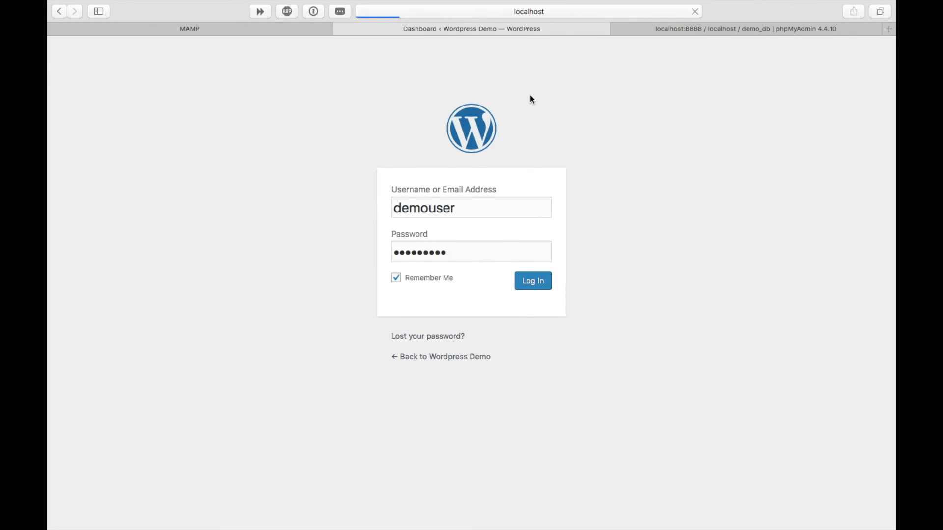